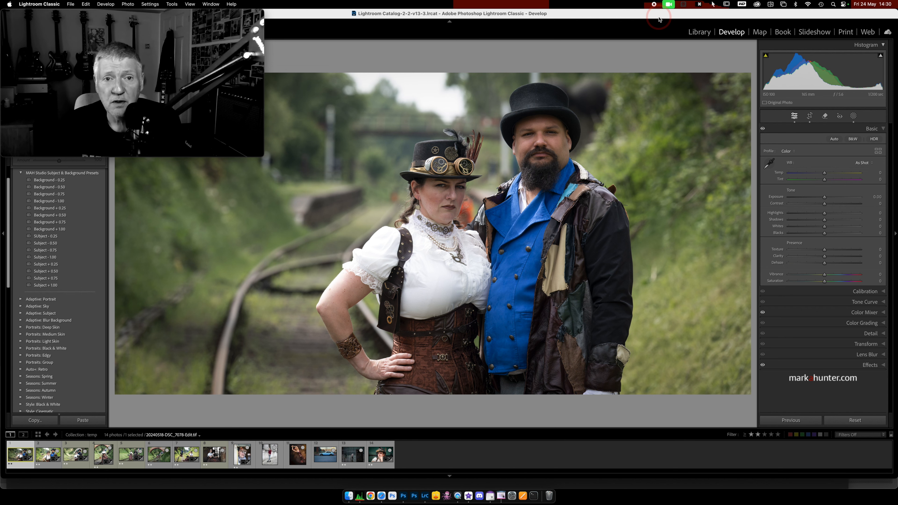
# Browse the collection's photos one by one, ending on the seated woman holding the teacup.
pyautogui.press('Right')
pyautogui.press('Right')
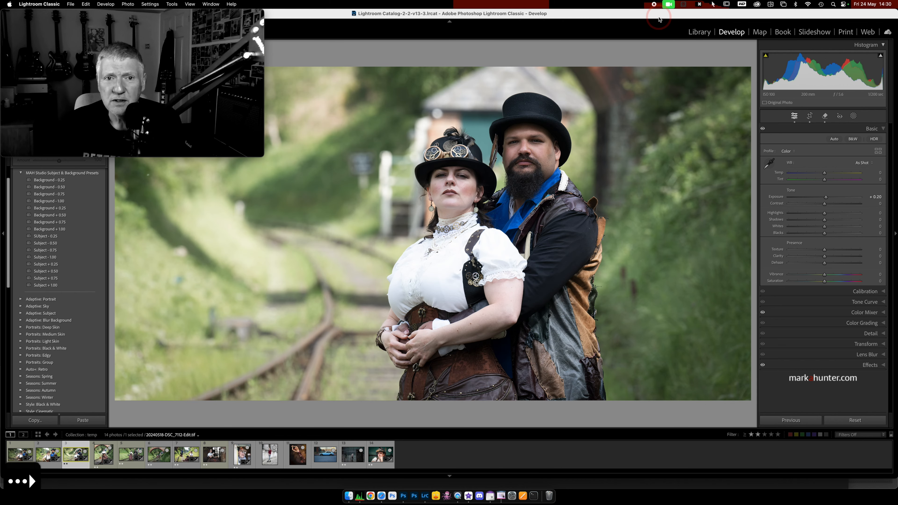
pyautogui.press('Right')
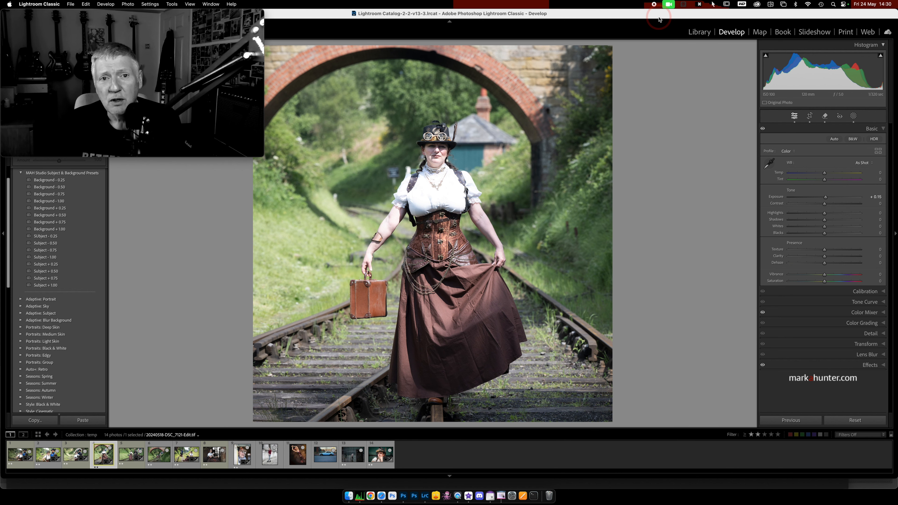
pyautogui.press('Right')
pyautogui.press('Right')
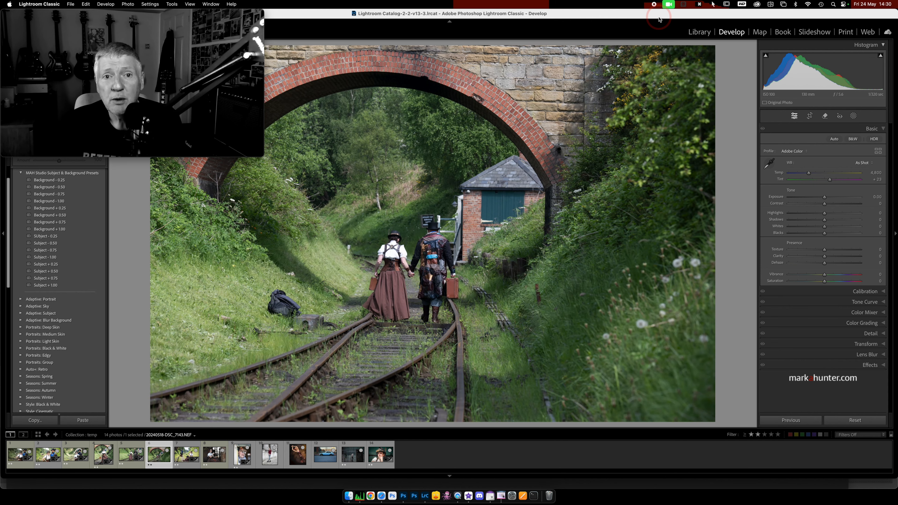
pyautogui.press('Right')
pyautogui.press('Right')
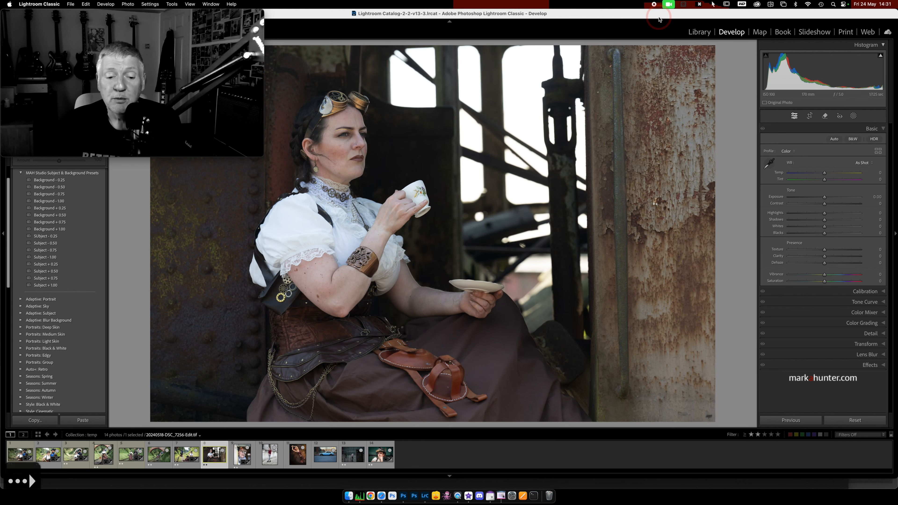
pyautogui.press('Right')
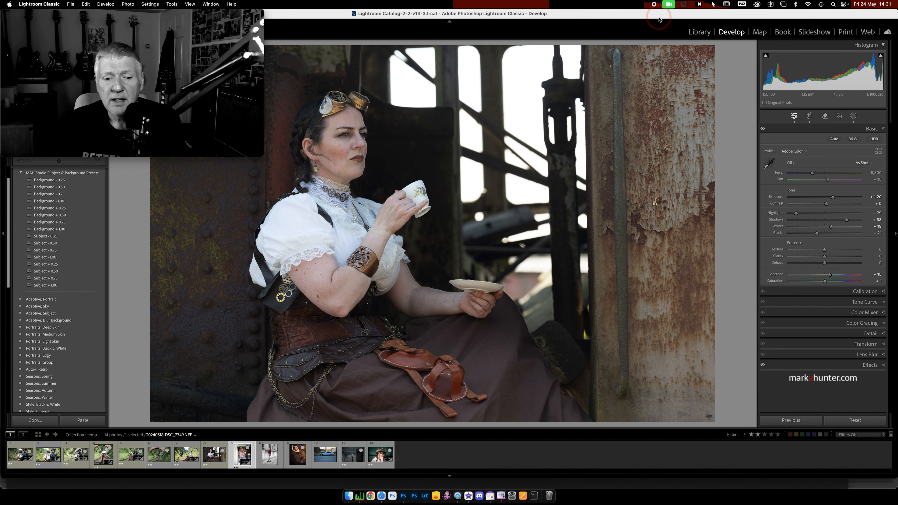
pyautogui.press('Left')
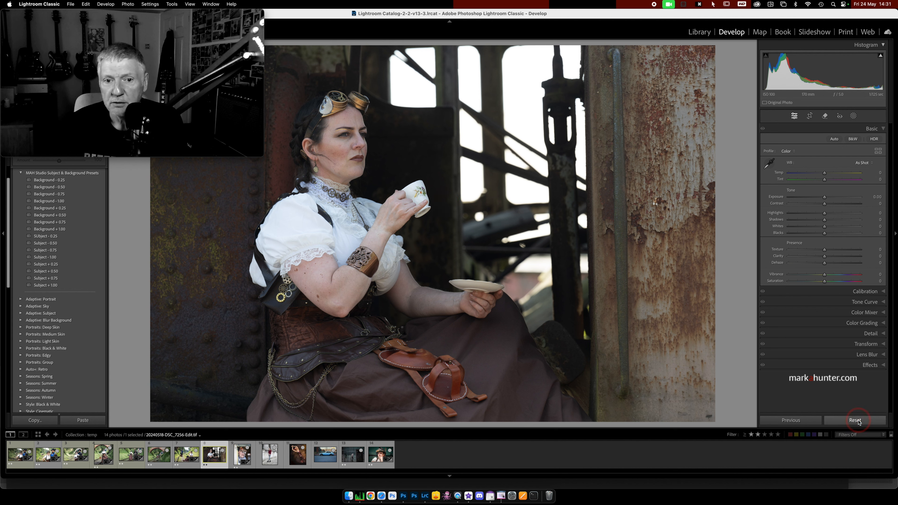
# Add a Select Subject mask to the teacup portrait and raise its Exposure to 0.18.
pyautogui.click(846, 117)
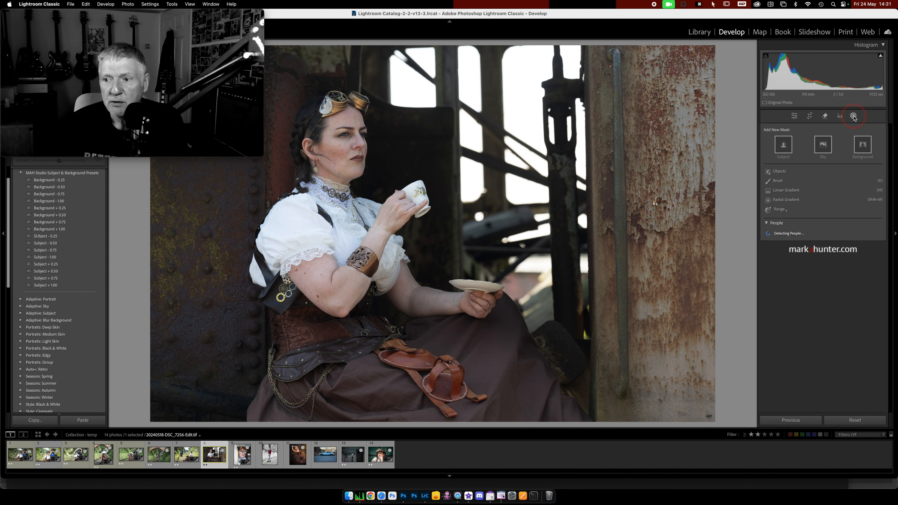
pyautogui.click(830, 141)
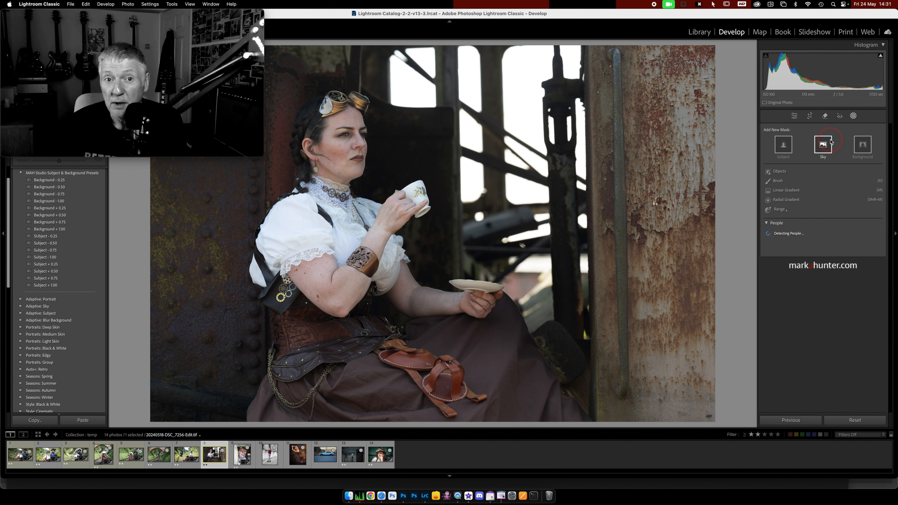
pyautogui.click(784, 148)
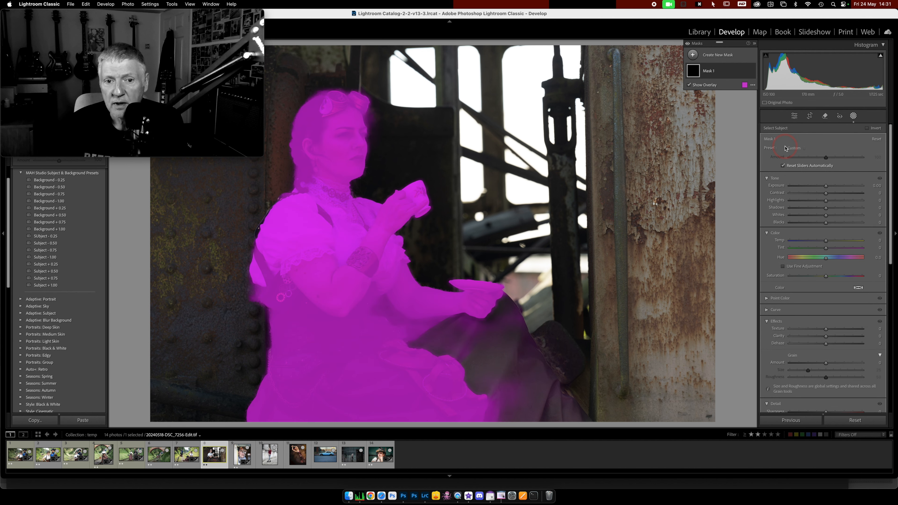
pyautogui.click(823, 201)
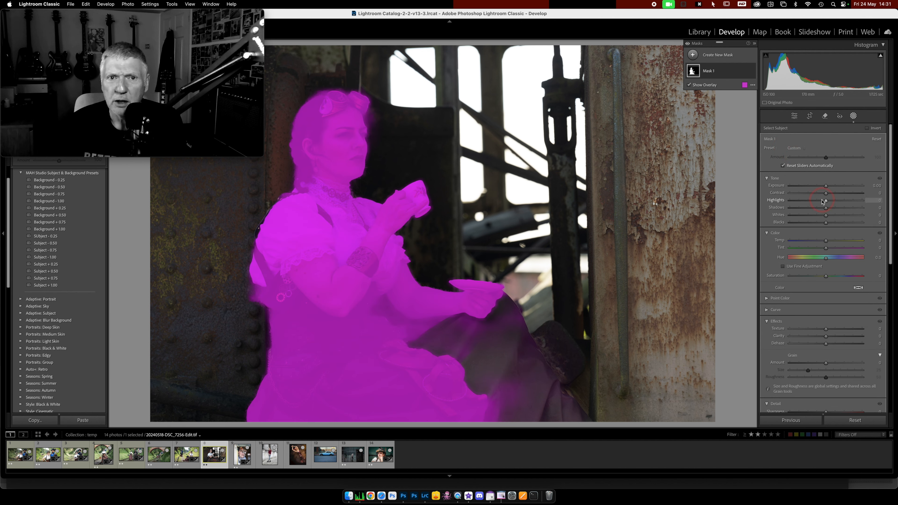
pyautogui.click(827, 187)
pyautogui.moveTo(826, 186); pyautogui.dragTo(828, 187)
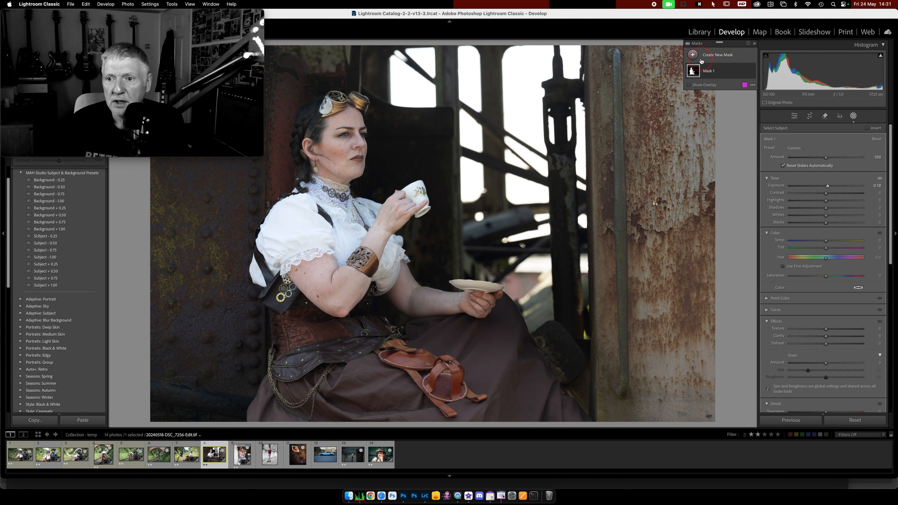
# Add a Select Background mask with Exposure at -0.33, and leave masking.
pyautogui.click(693, 55)
pyautogui.click(741, 87)
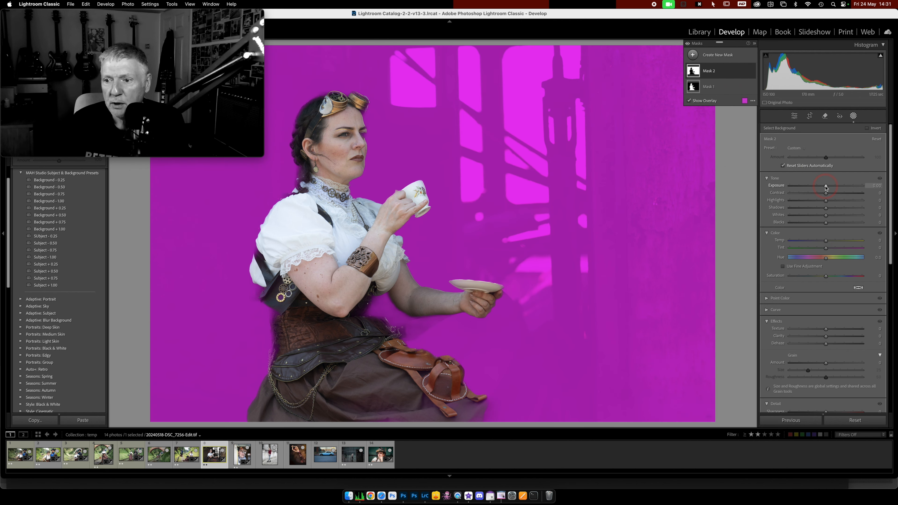
pyautogui.moveTo(826, 186); pyautogui.dragTo(824, 186)
pyautogui.click(853, 117)
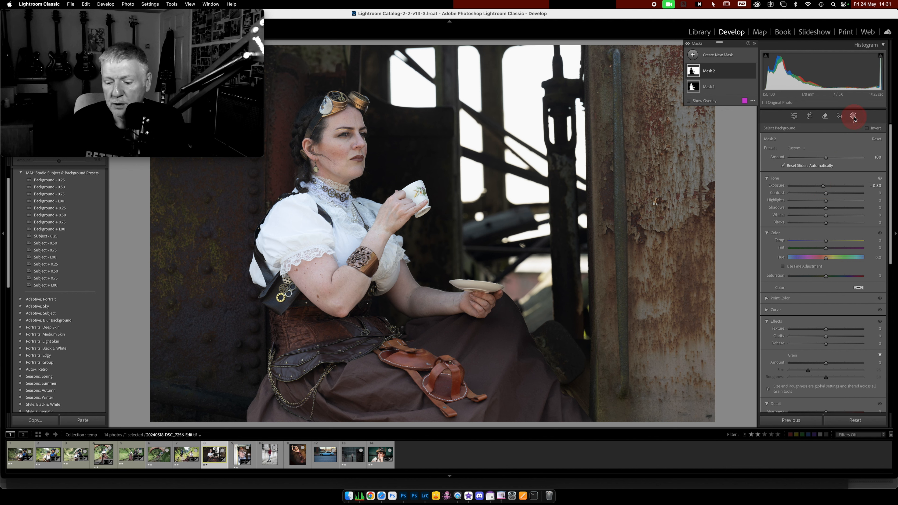
# Compare the before and after versions of the teacup portrait.
pyautogui.press('\\')
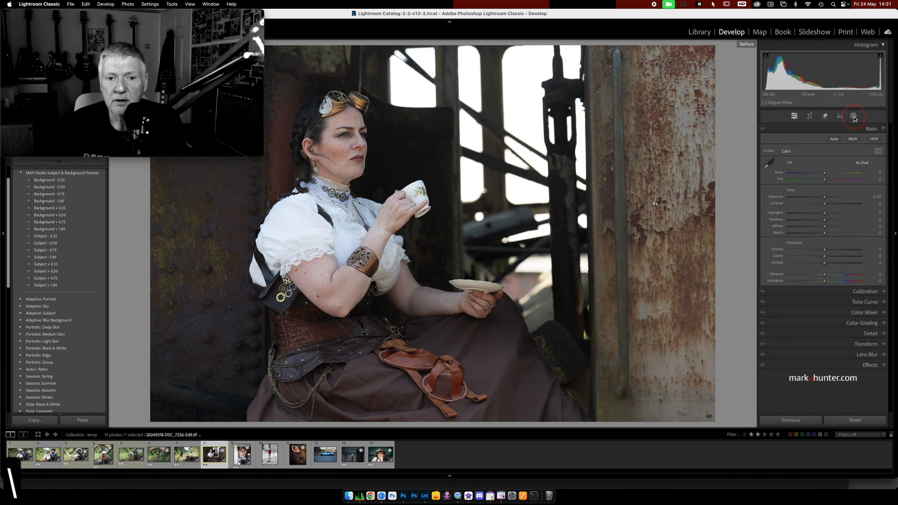
pyautogui.press('\\')
pyautogui.press('\\')
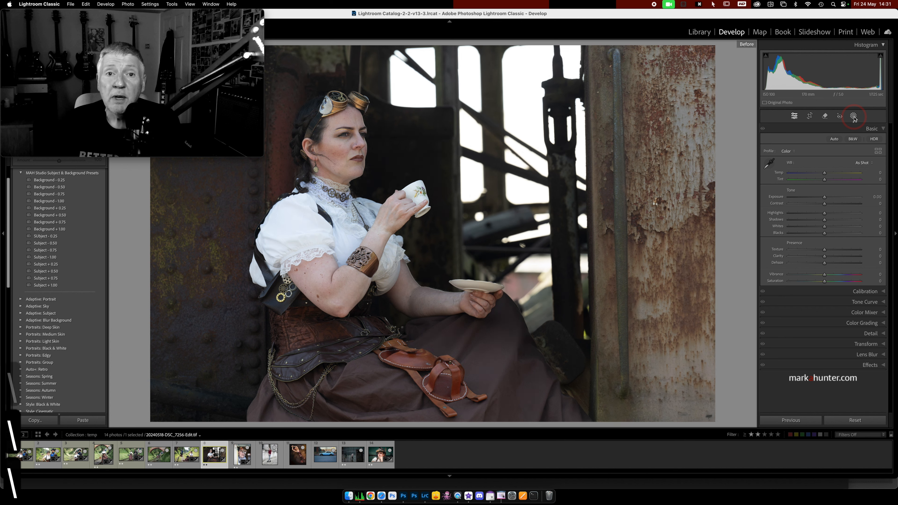
pyautogui.press('\\')
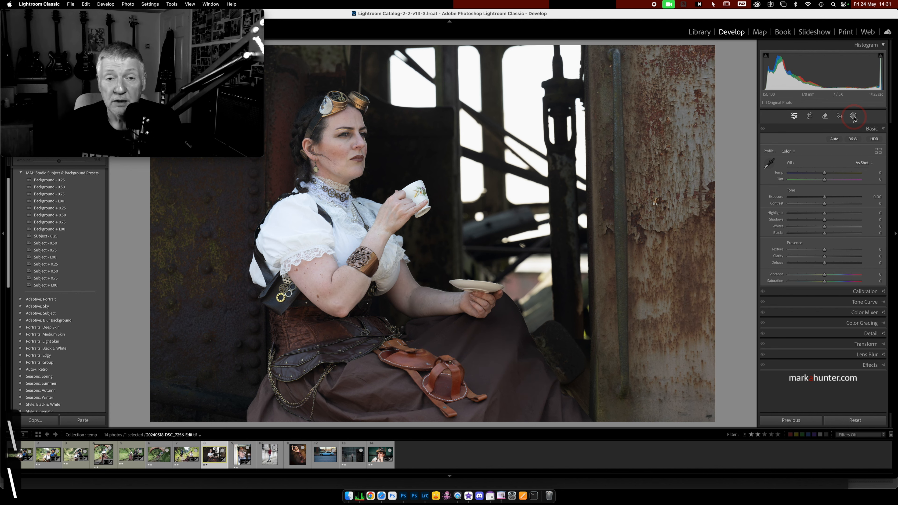
pyautogui.press('\\')
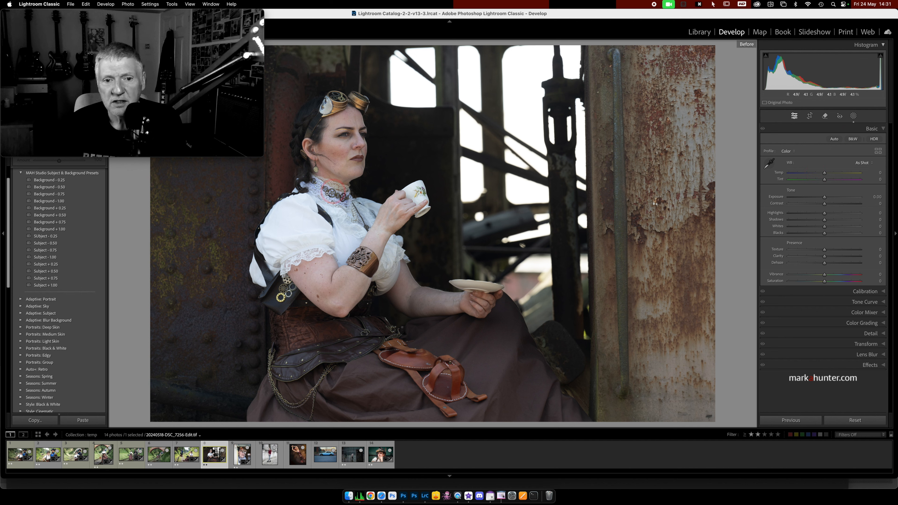
# Reset the teacup portrait's edits and apply the Subject + 0.25 and Background - 1.00 presets.
pyautogui.click(849, 421)
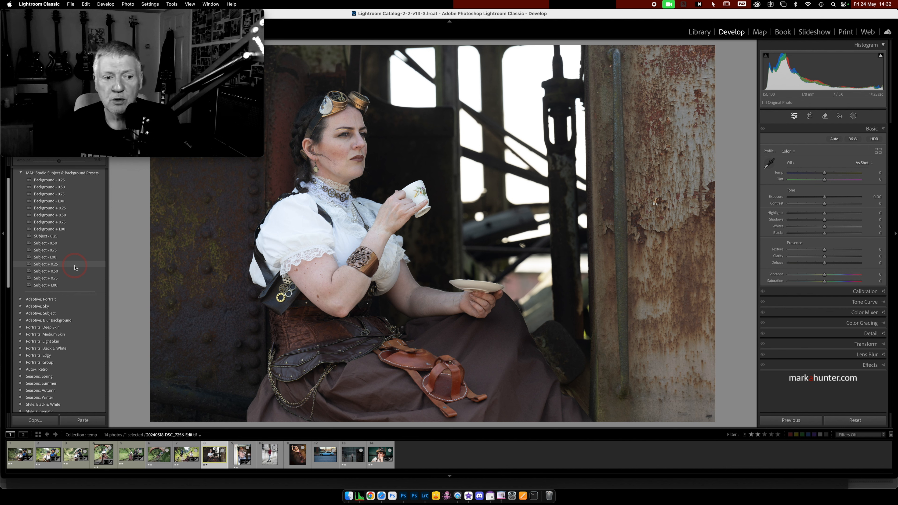
pyautogui.click(76, 267)
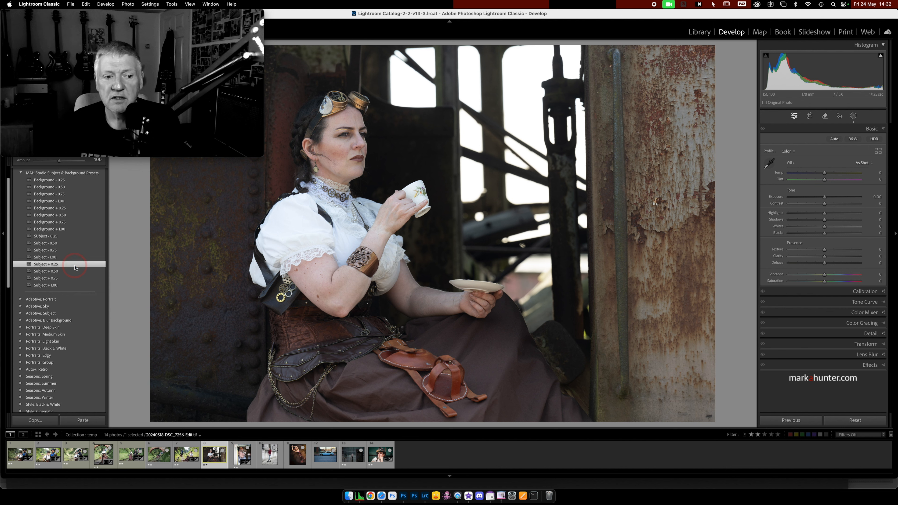
pyautogui.click(74, 201)
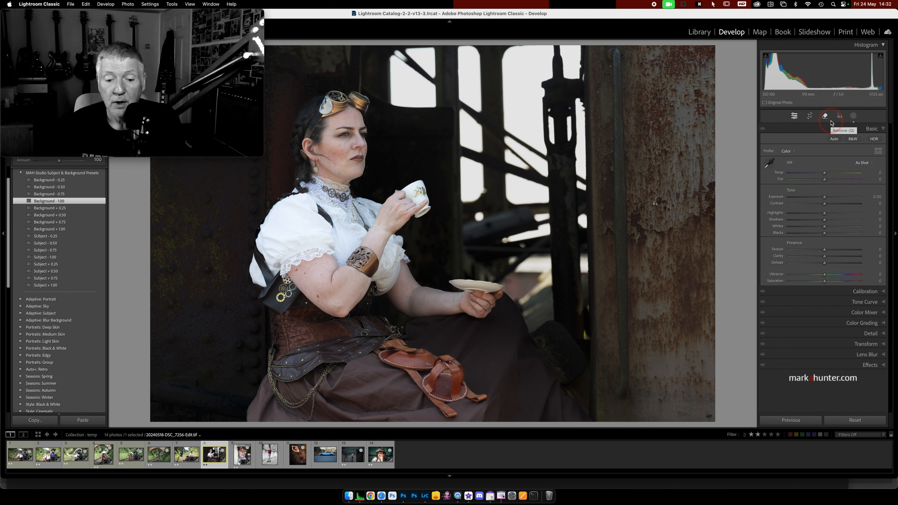
# View the sample photos in the collection, starting with the woman in the red sweater.
pyautogui.click(274, 455)
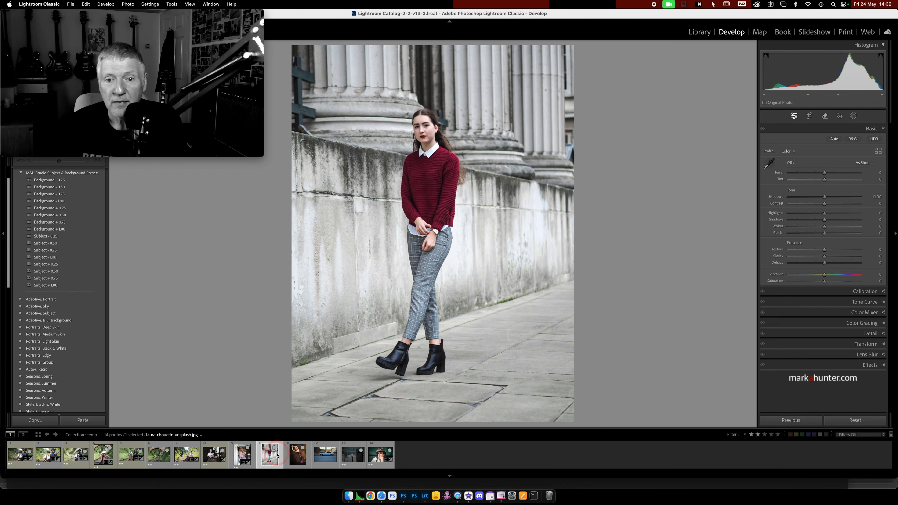
pyautogui.press('Right')
pyautogui.press('Right')
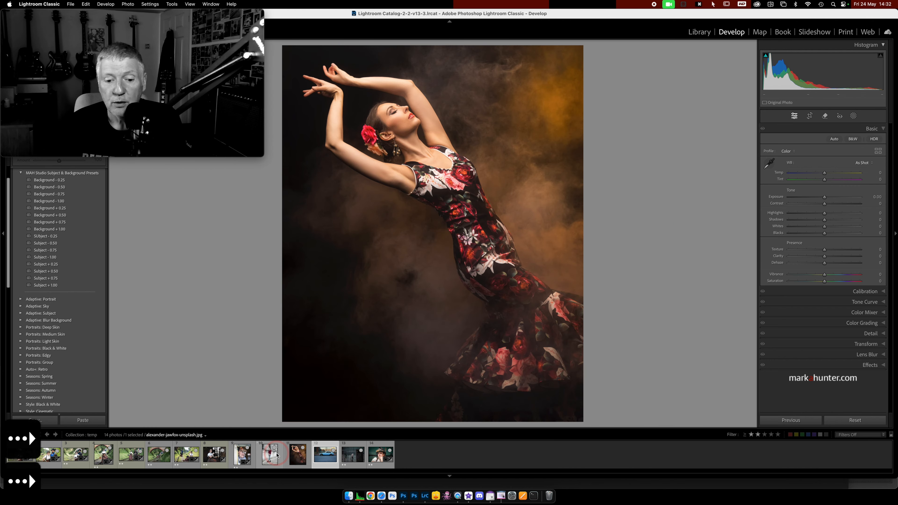
pyautogui.press('Right')
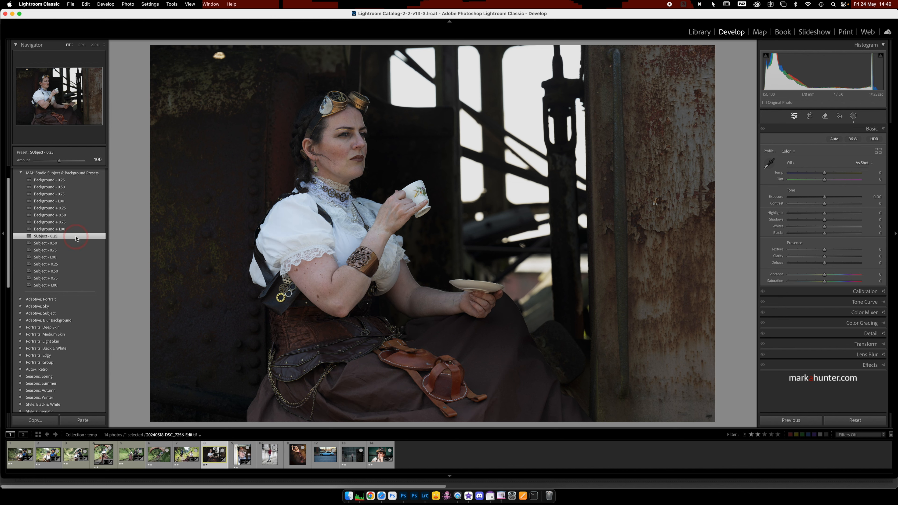
# Apply the Subject + 0.25 and Background - 1.00 presets to the teacup portrait and inspect the settings of both masks.
pyautogui.click(69, 267)
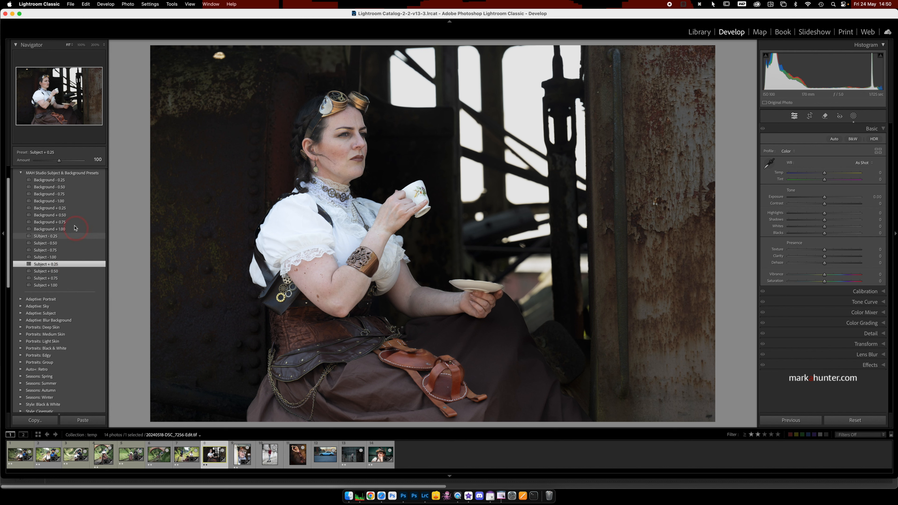
pyautogui.click(76, 202)
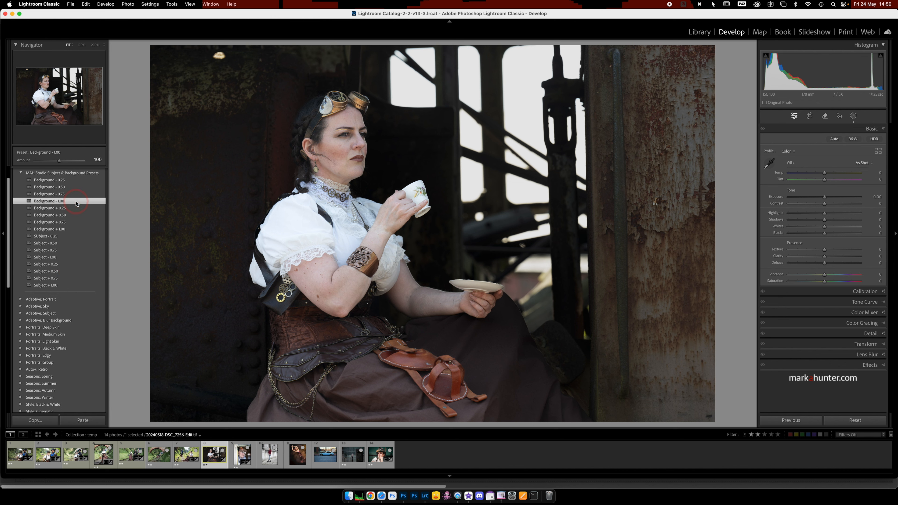
pyautogui.click(854, 116)
pyautogui.click(854, 117)
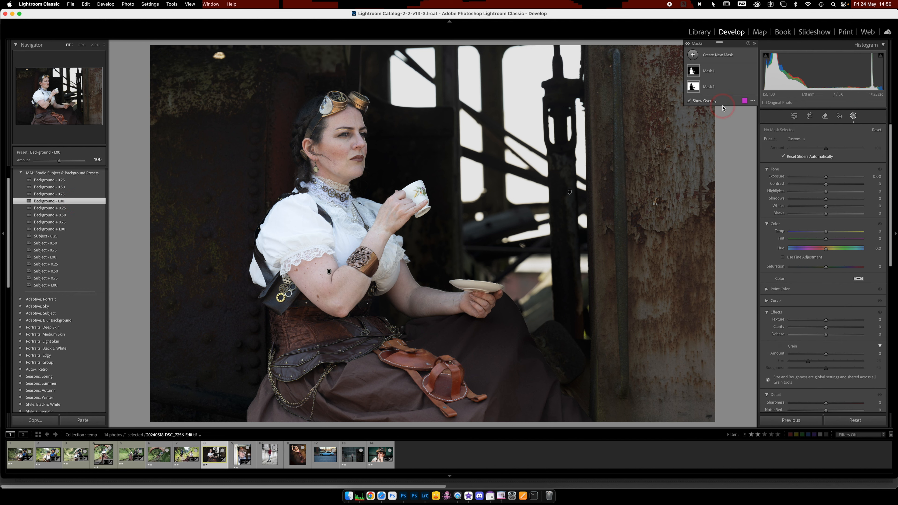
pyautogui.click(724, 75)
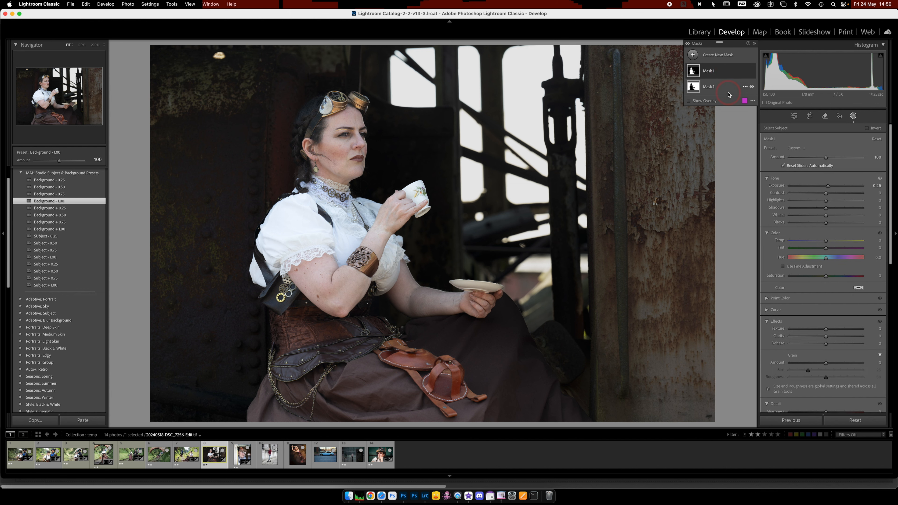
pyautogui.click(721, 87)
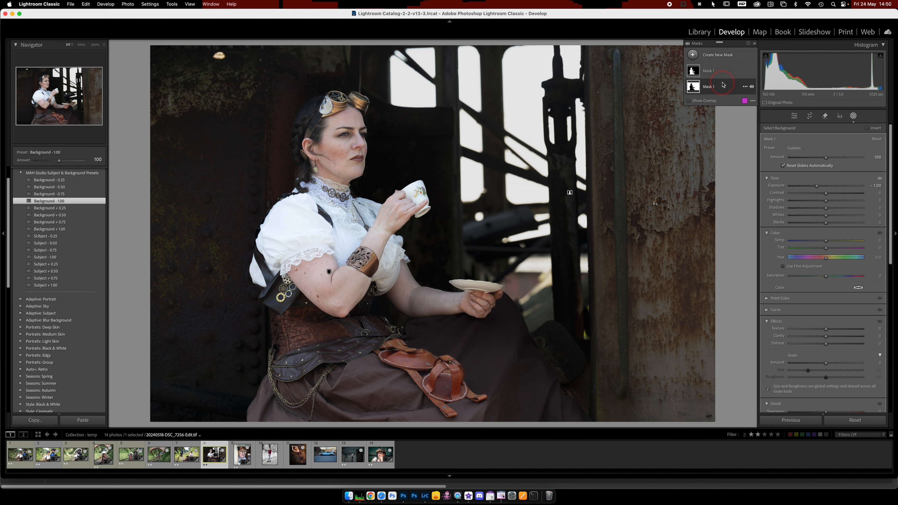
pyautogui.click(853, 116)
# Set the Amount of the Background - 1.00 preset to 108.
pyautogui.click(80, 203)
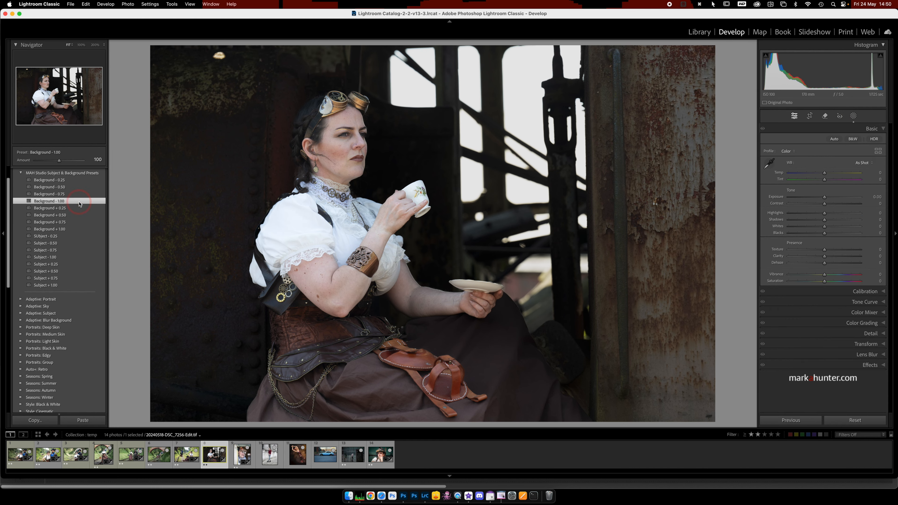
pyautogui.moveTo(59, 160)
pyautogui.mouseDown()
pyautogui.moveTo(52, 161)
pyautogui.moveTo(60, 162)
pyautogui.mouseUp()
pyautogui.click(65, 178)
pyautogui.click(51, 202)
pyautogui.moveTo(59, 161); pyautogui.dragTo(62, 163)
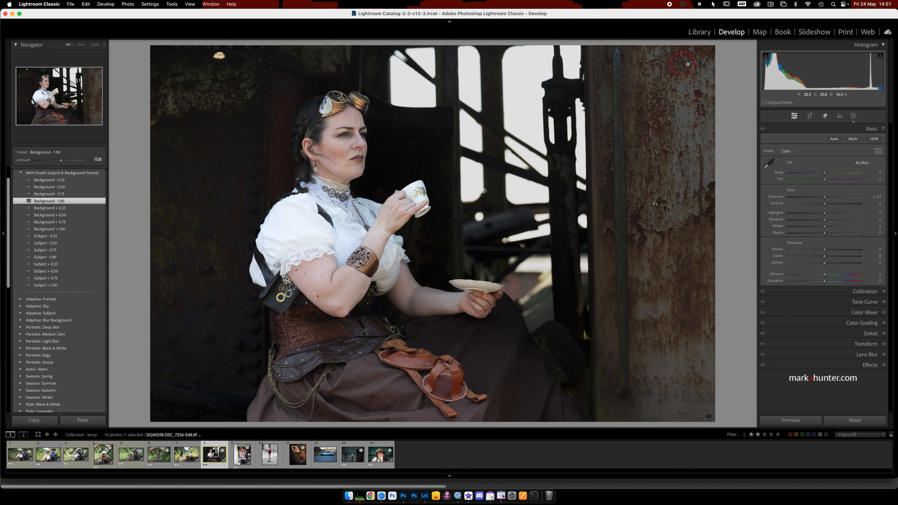
# Check the subject mask, and set the background mask's Clarity to 43 and Highlights to 14.
pyautogui.click(854, 117)
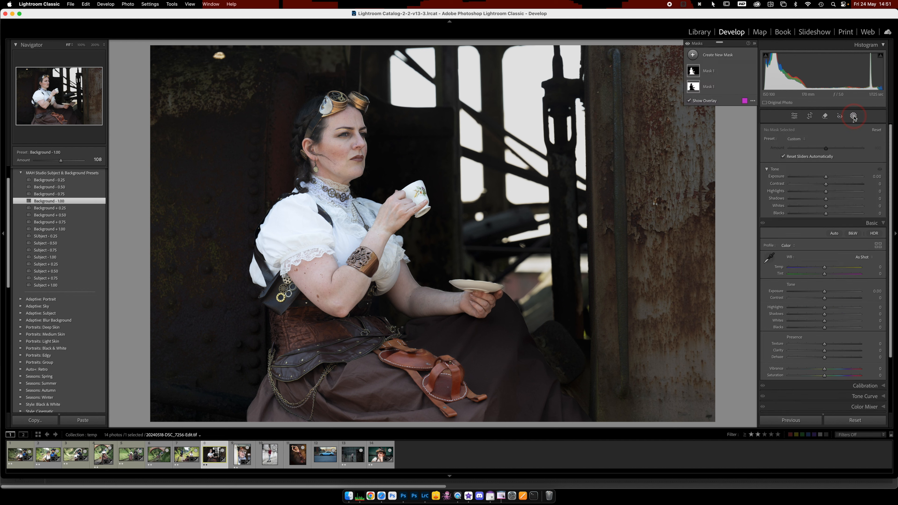
pyautogui.click(727, 73)
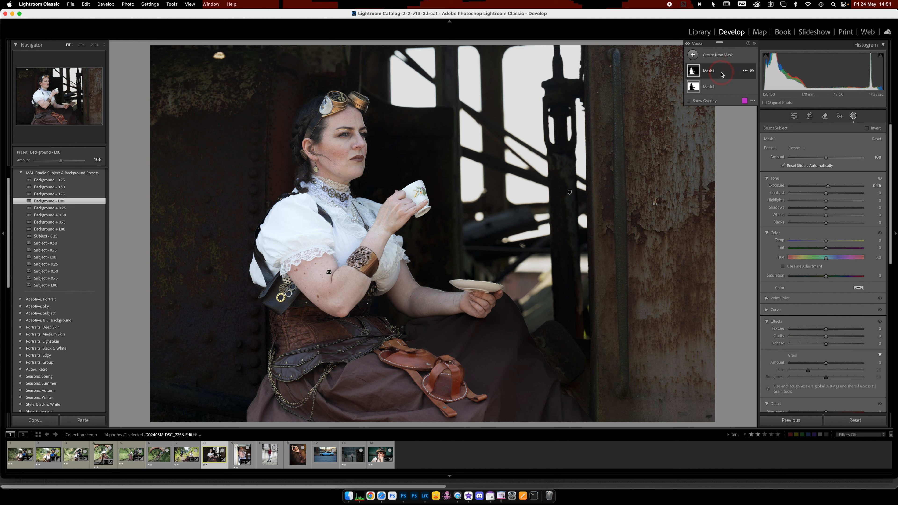
pyautogui.click(722, 89)
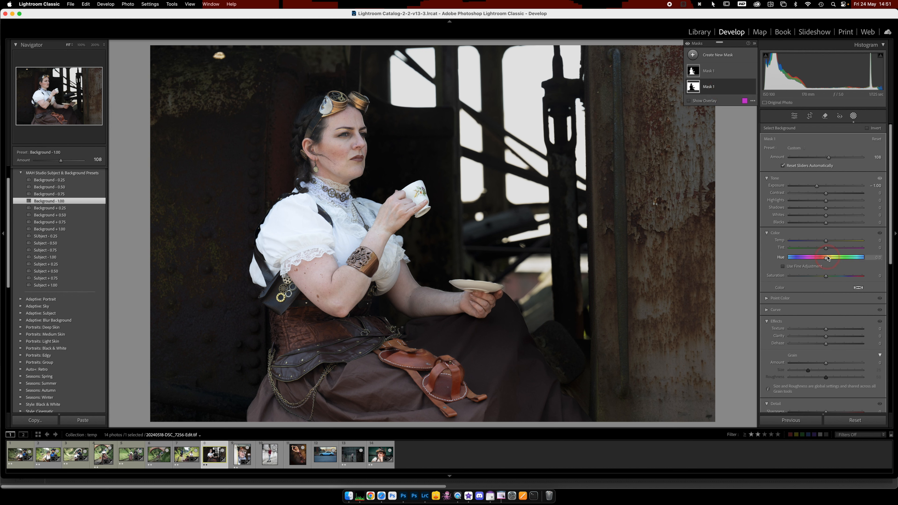
pyautogui.moveTo(826, 336); pyautogui.dragTo(842, 336)
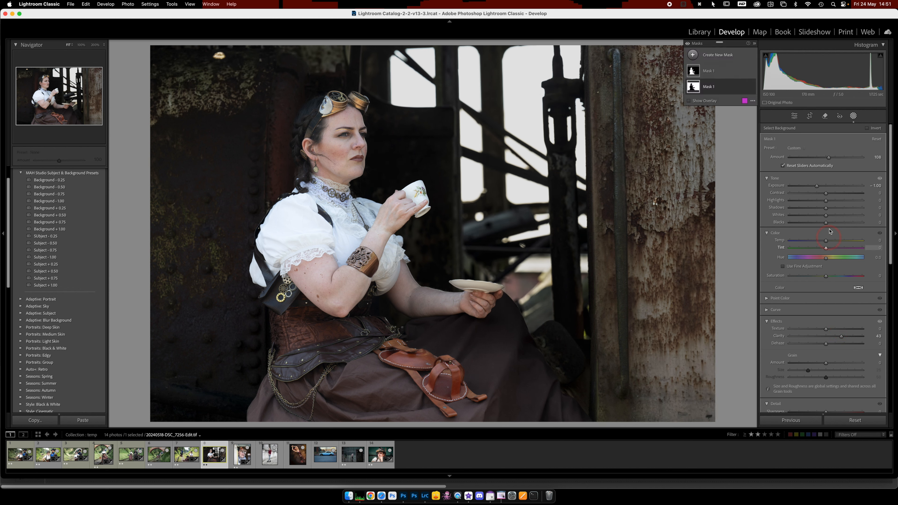
pyautogui.click(826, 201)
pyautogui.moveTo(826, 201); pyautogui.dragTo(831, 201)
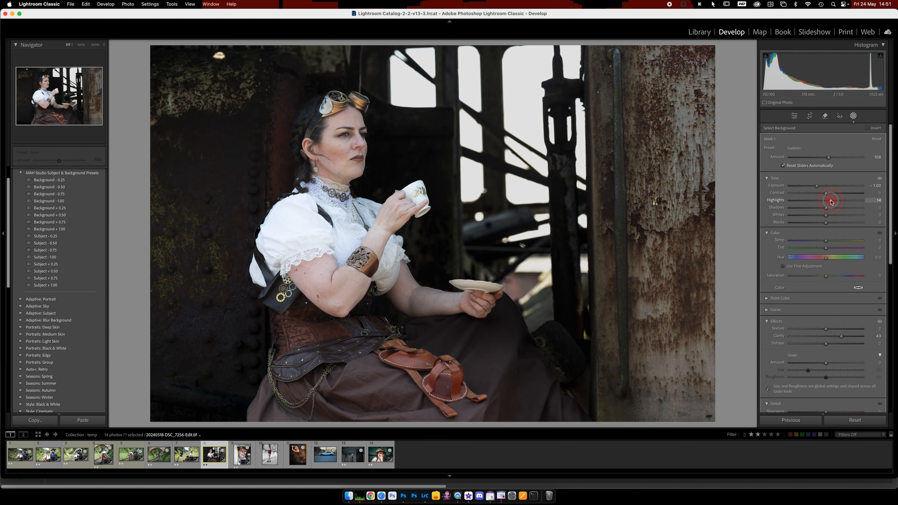
# Warm the teacup portrait's background mask by setting its Temp to 24, and leave masking.
pyautogui.click(818, 187)
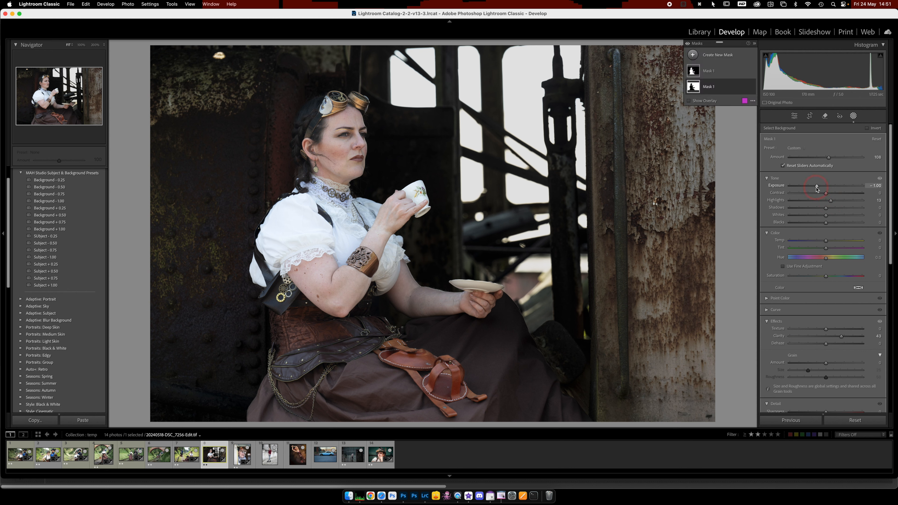
pyautogui.click(187, 96)
pyautogui.click(826, 242)
pyautogui.moveTo(826, 241); pyautogui.dragTo(836, 241)
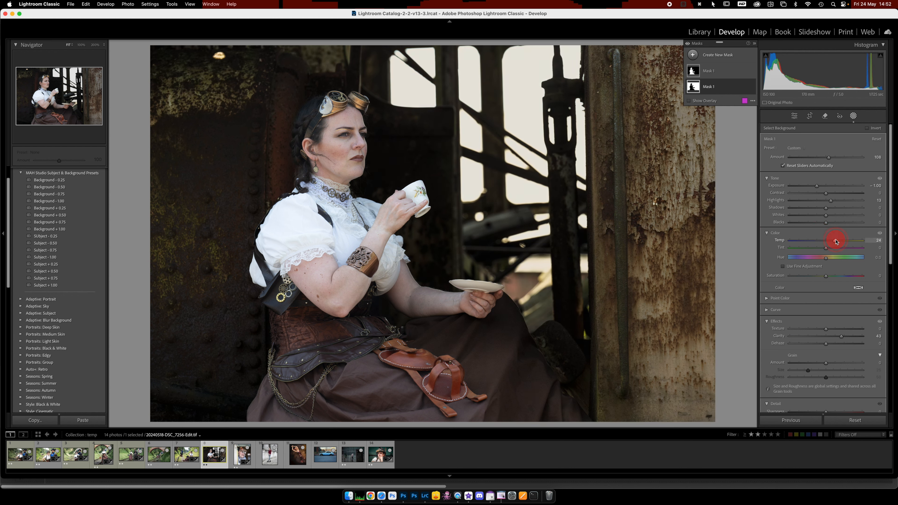
pyautogui.click(726, 89)
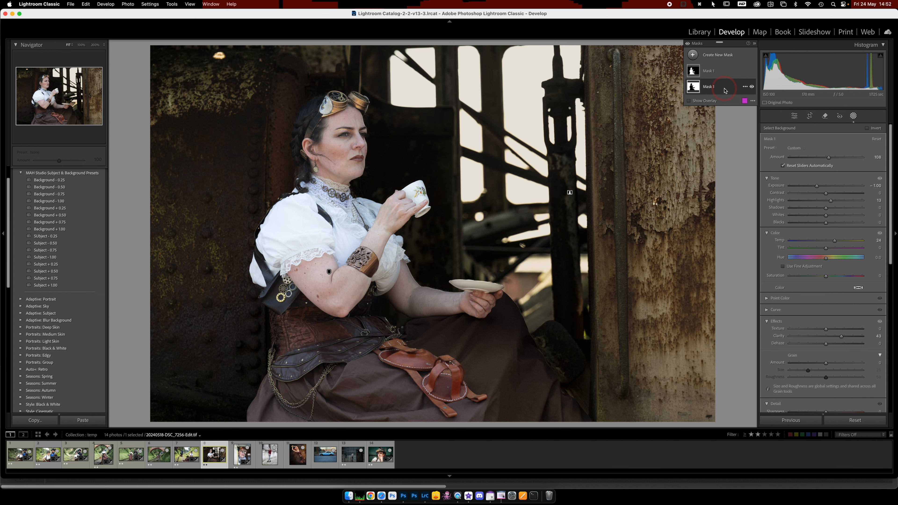
pyautogui.click(49, 287)
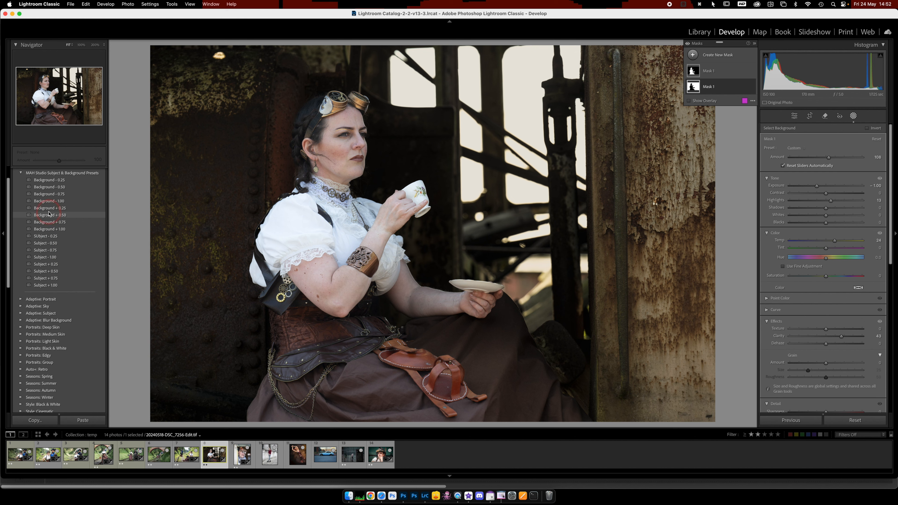
pyautogui.click(50, 201)
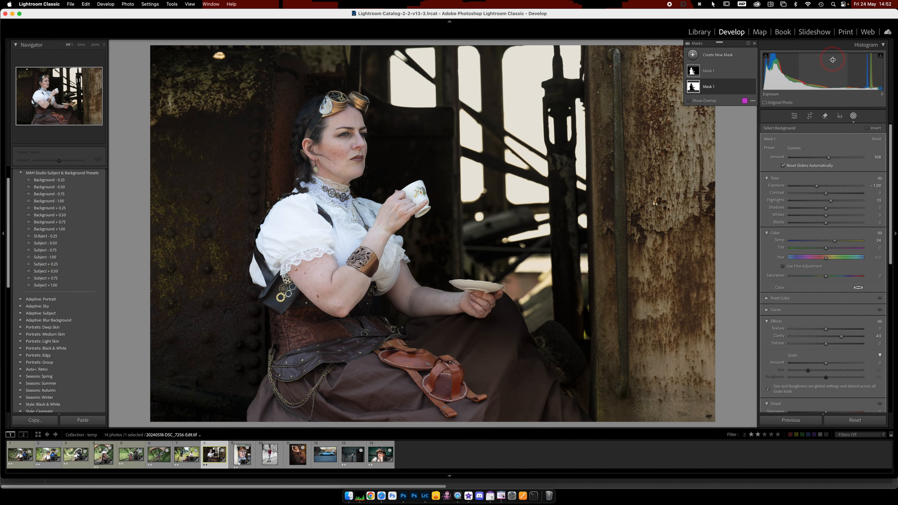
pyautogui.click(852, 116)
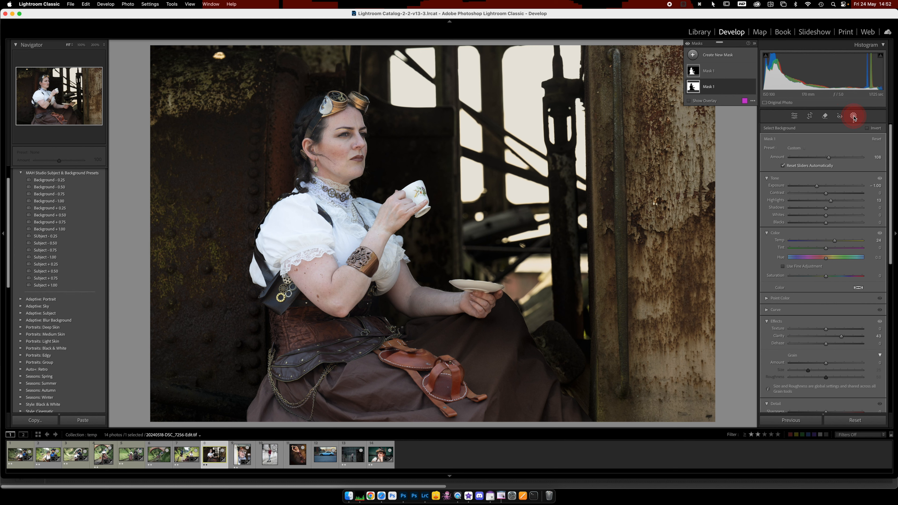
pyautogui.click(854, 117)
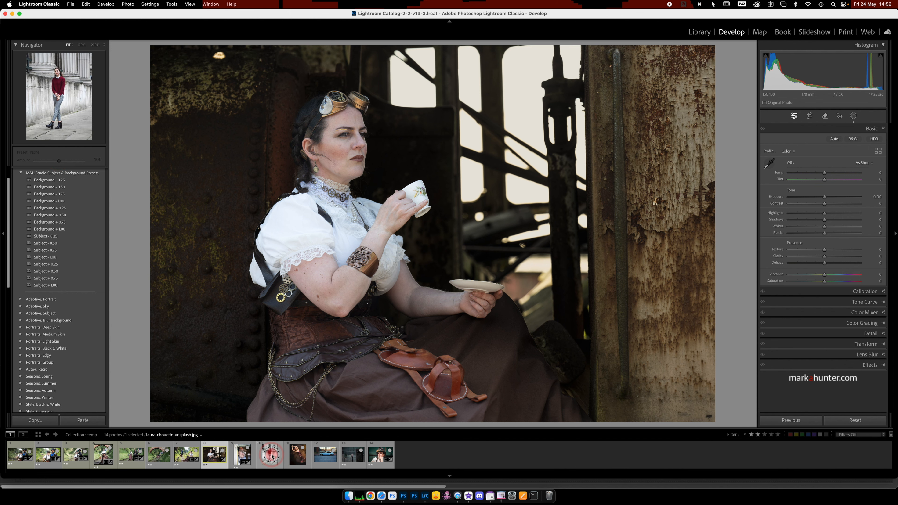
# Apply the Subject + 0.50 preset to the photo of the woman in the red sweater.
pyautogui.click(265, 460)
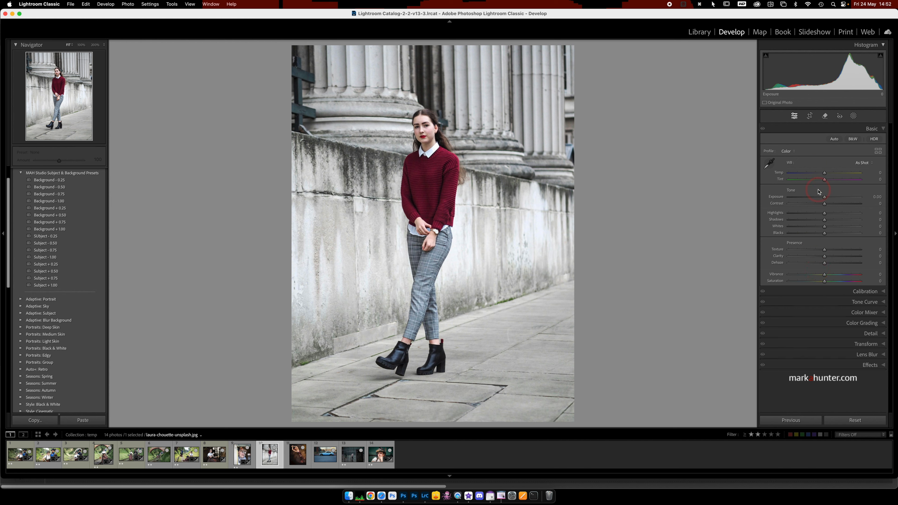
pyautogui.moveTo(825, 197)
pyautogui.mouseDown()
pyautogui.moveTo(833, 200)
pyautogui.moveTo(814, 198)
pyautogui.moveTo(824, 198)
pyautogui.mouseUp()
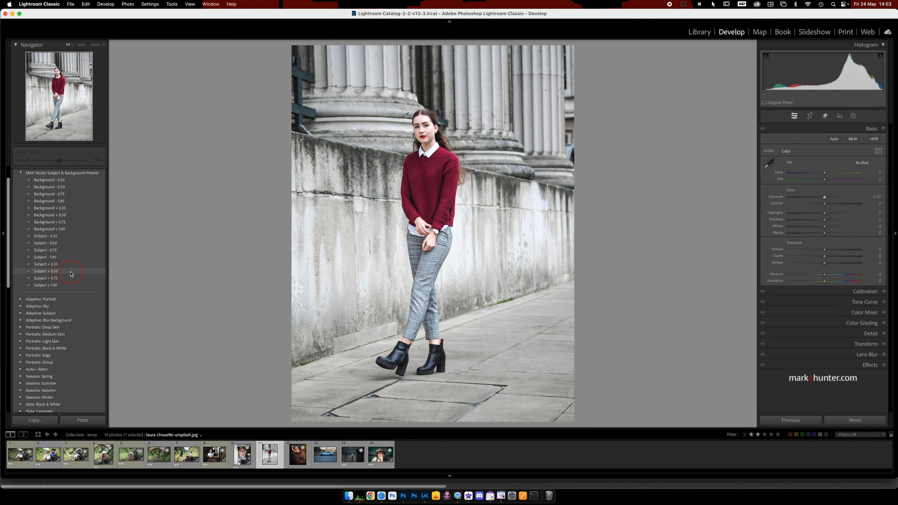
pyautogui.click(71, 272)
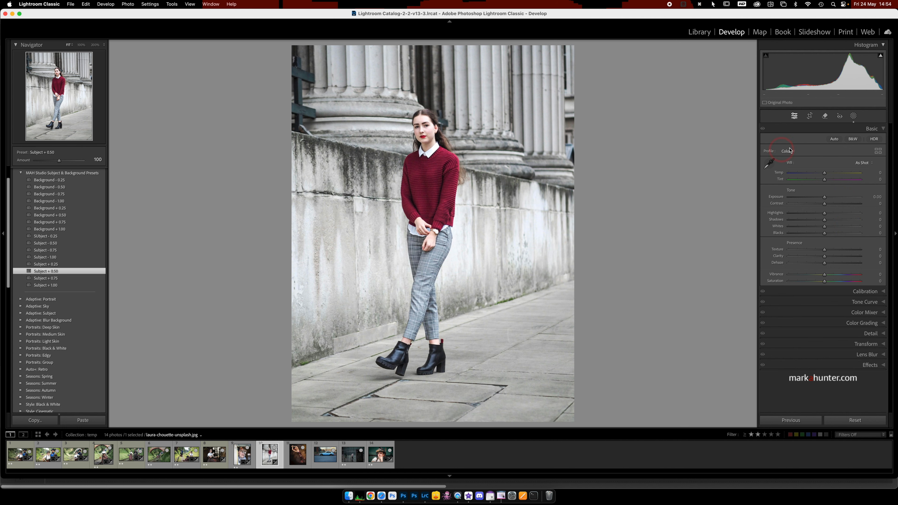
# Check the coverage of the subject mask on the woman in the red sweater using the mask overlay.
pyautogui.click(853, 116)
pyautogui.click(716, 70)
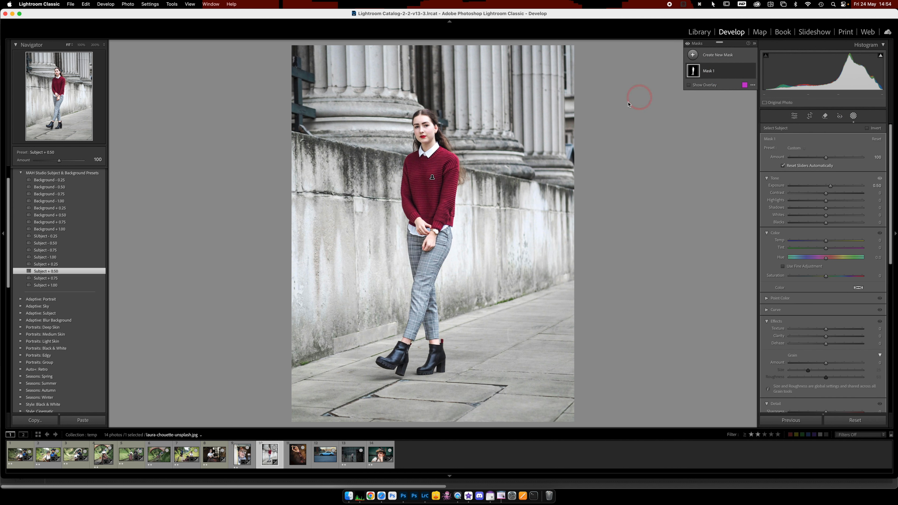
pyautogui.click(689, 86)
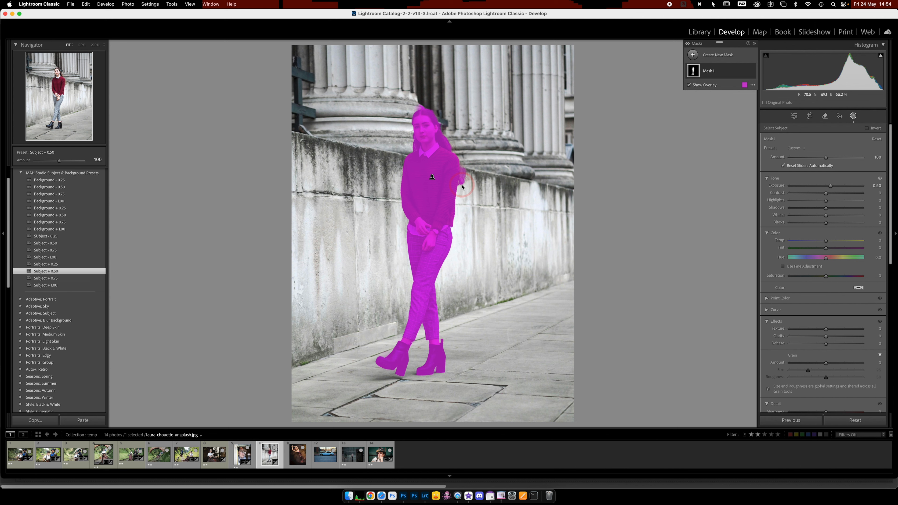
pyautogui.click(689, 85)
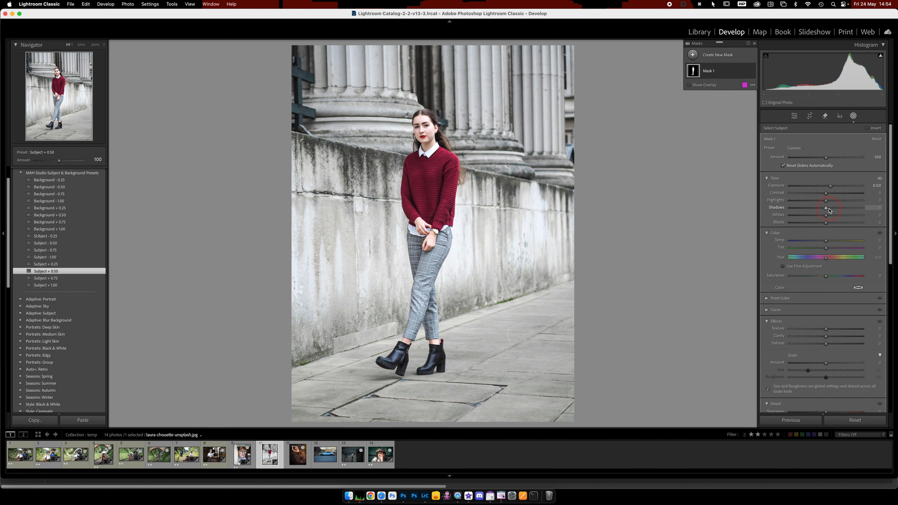
pyautogui.click(853, 116)
# Set the Exposure of the dancer photo to + 0.30 and preview the Background and Subject presets on it.
pyautogui.click(298, 454)
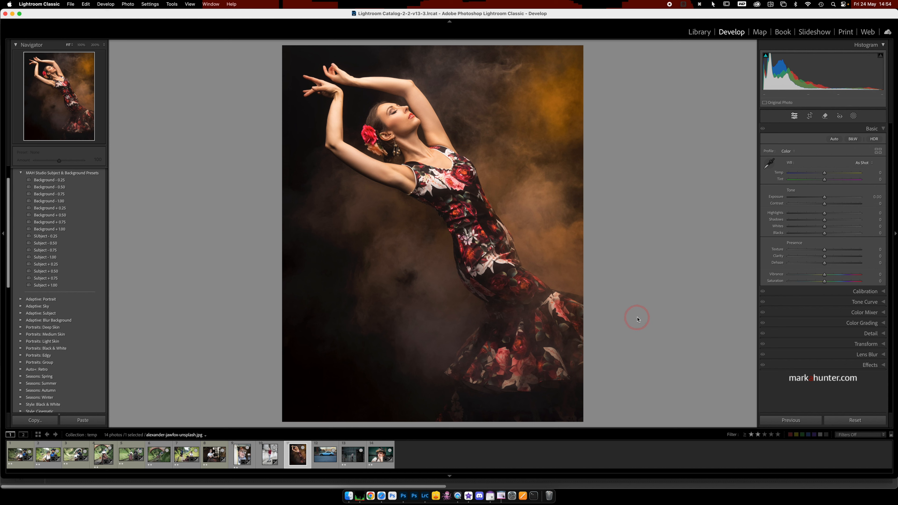
pyautogui.moveTo(824, 199); pyautogui.dragTo(827, 199)
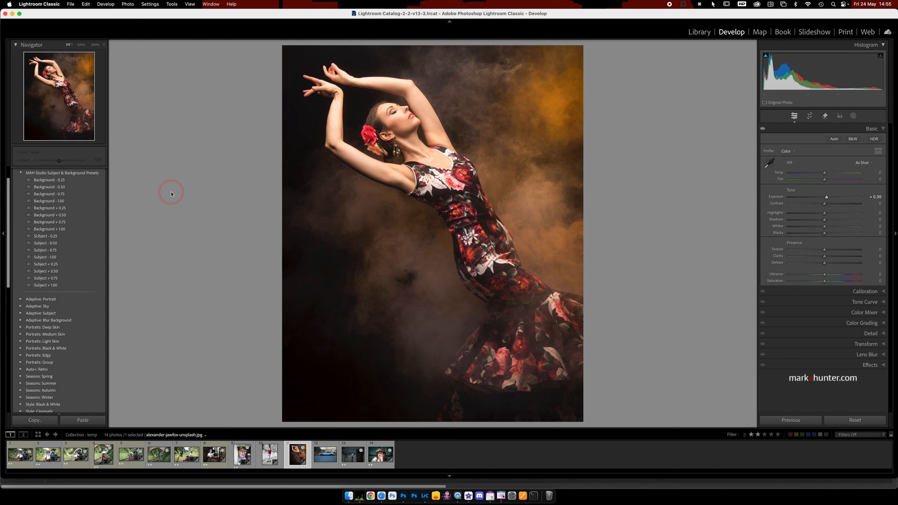
pyautogui.click(71, 181)
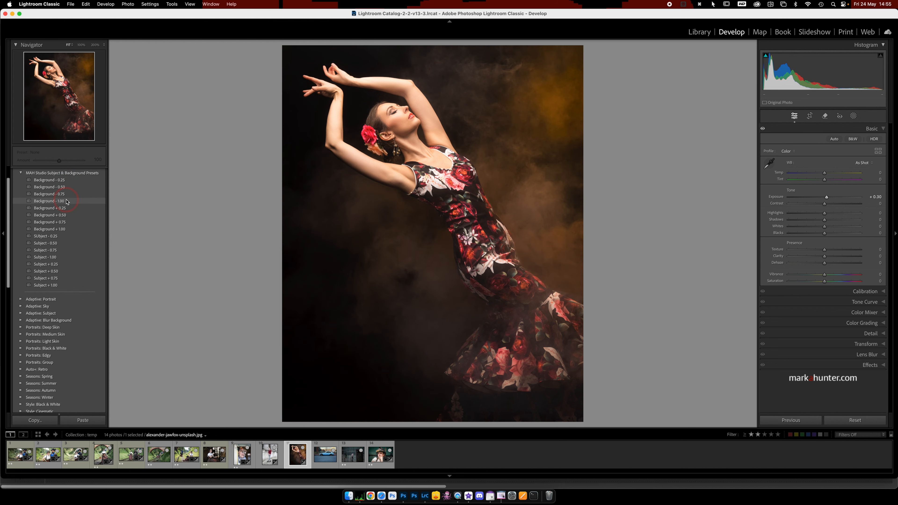
pyautogui.click(71, 230)
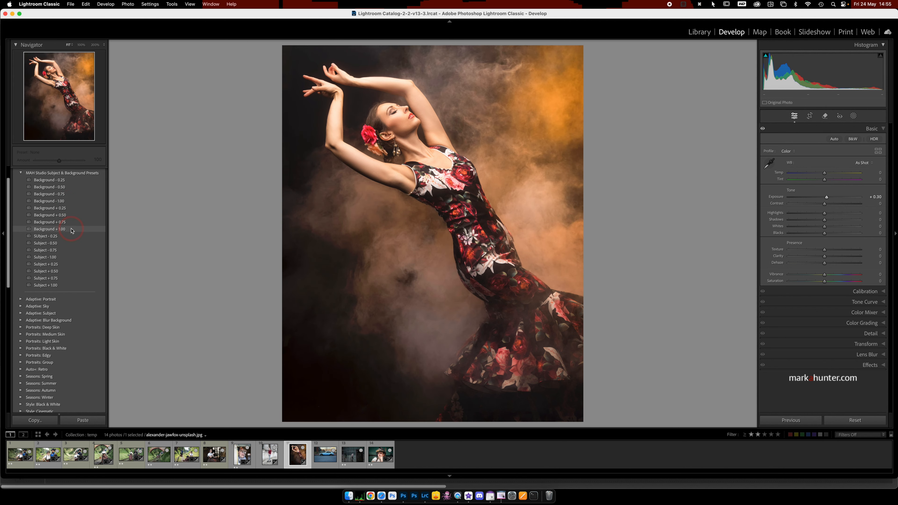
pyautogui.click(69, 243)
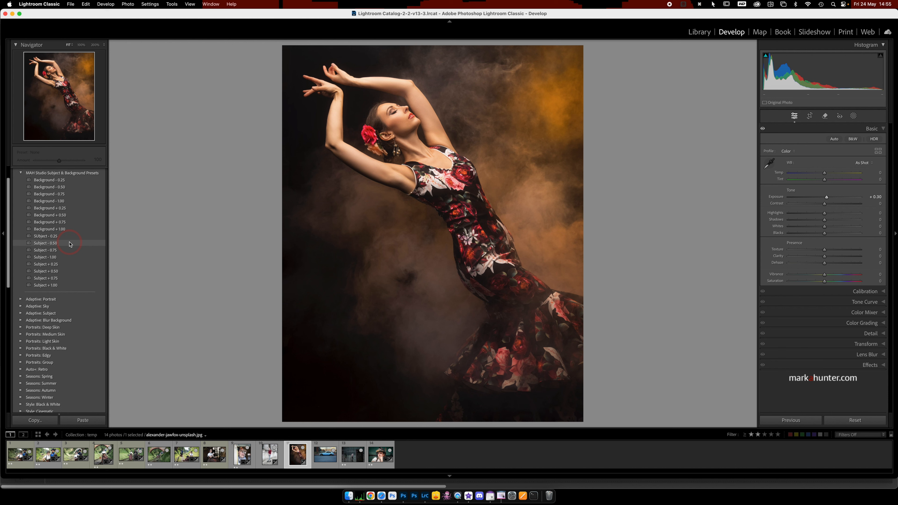
pyautogui.click(68, 272)
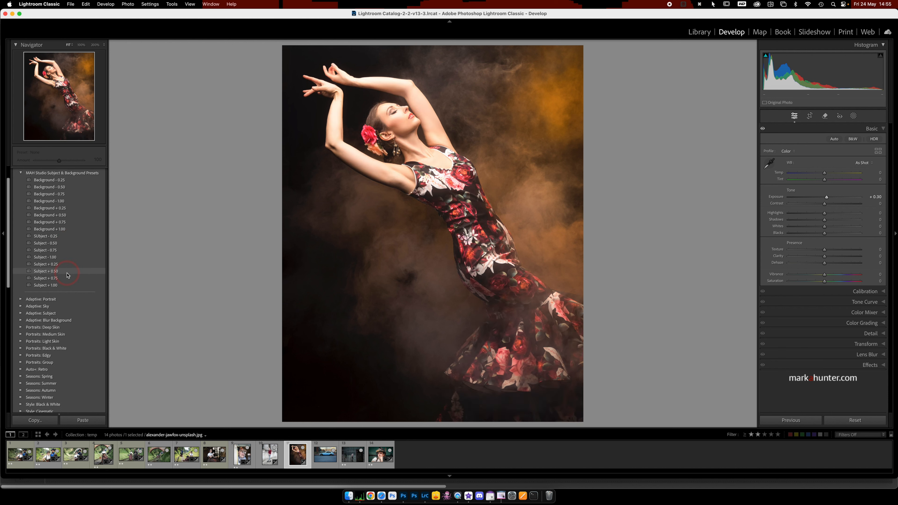
pyautogui.click(64, 286)
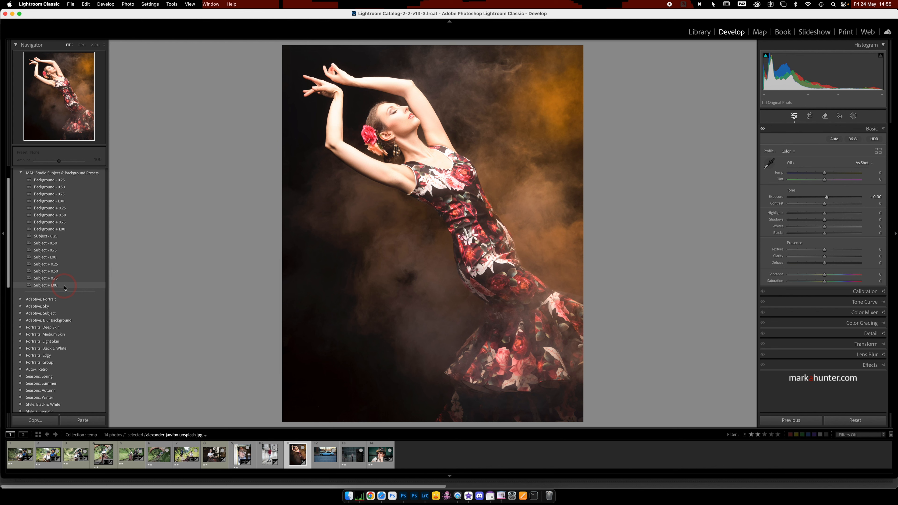
# Apply the Background + 1.00 and Subject - 0.25 presets to the dancer photo.
pyautogui.click(71, 229)
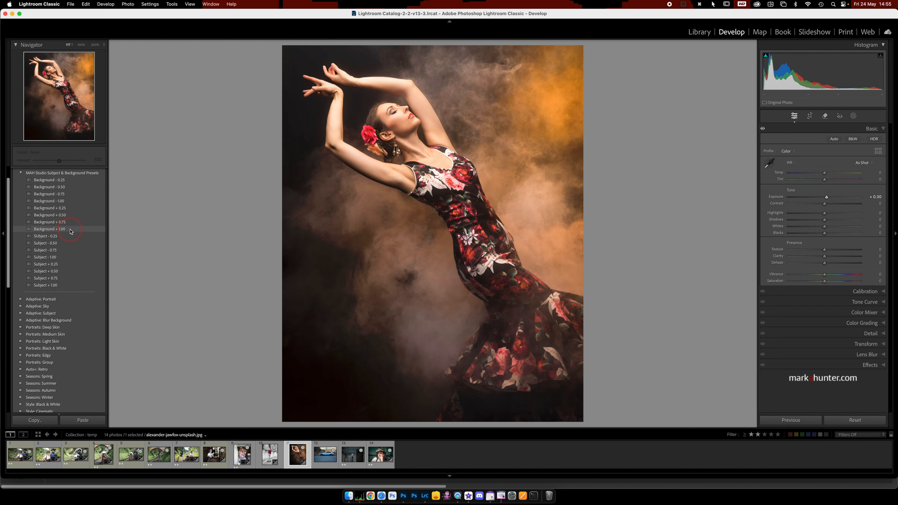
pyautogui.click(75, 231)
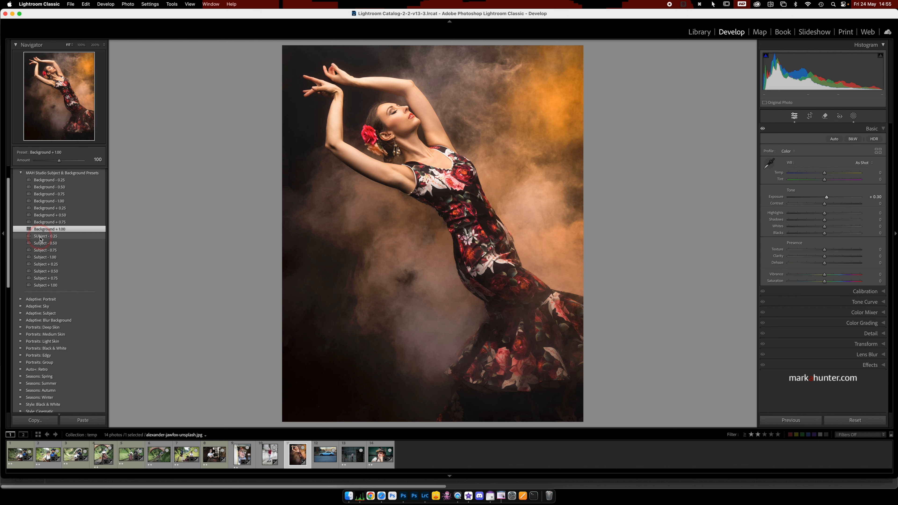
pyautogui.click(72, 239)
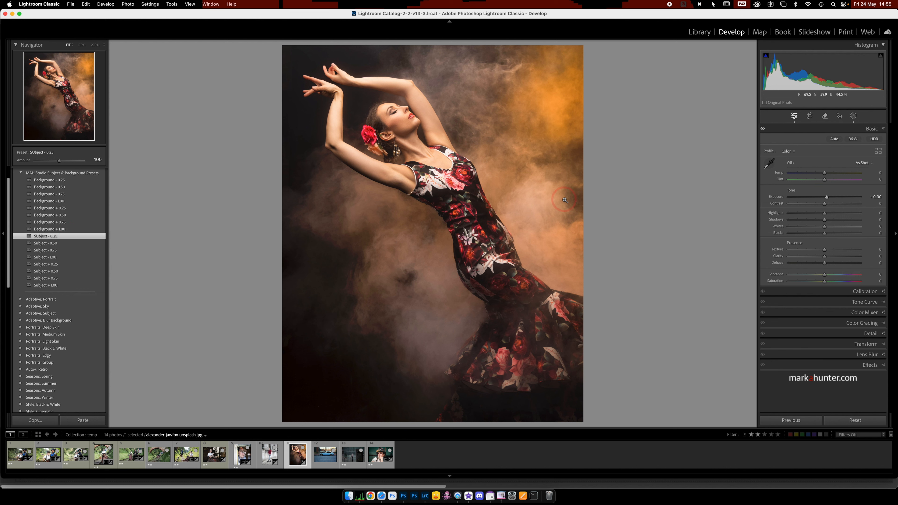
# Compare the dancer photo before and after the edits, and view its list of masks.
pyautogui.press('\\')
pyautogui.press('\\')
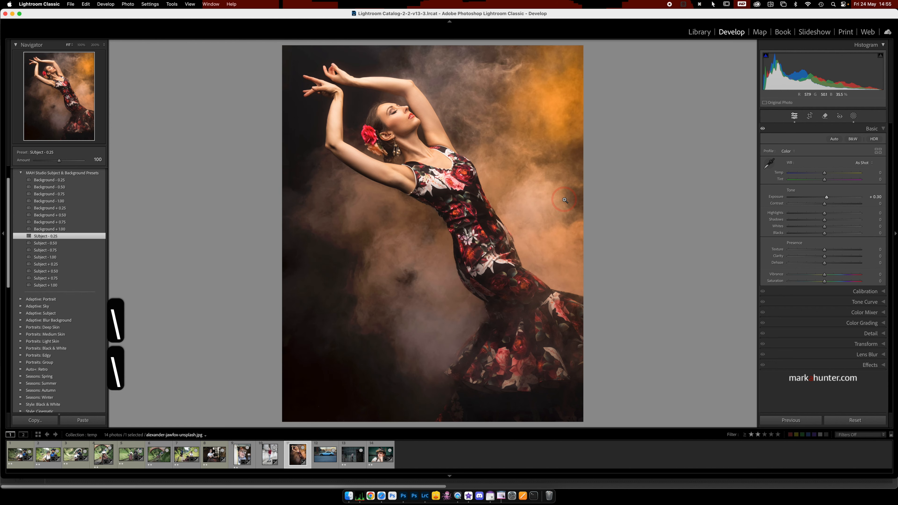
pyautogui.press('\\')
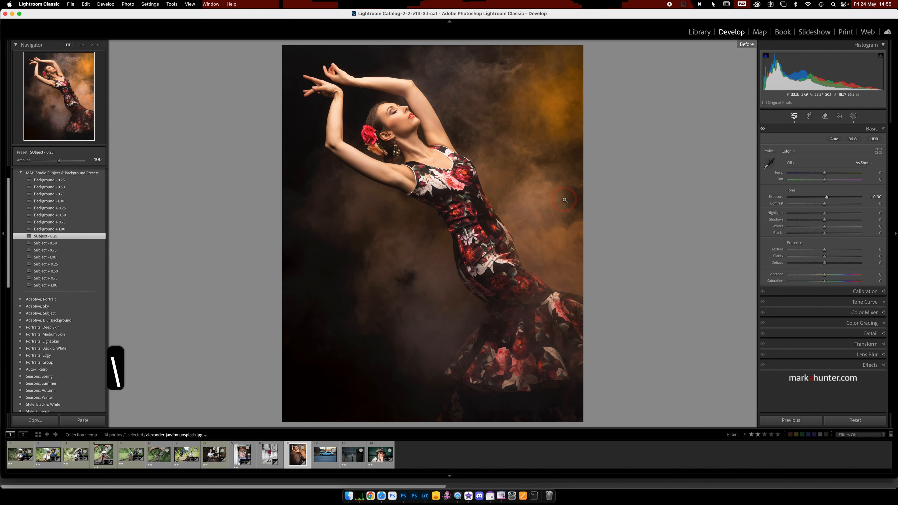
pyautogui.press('\\')
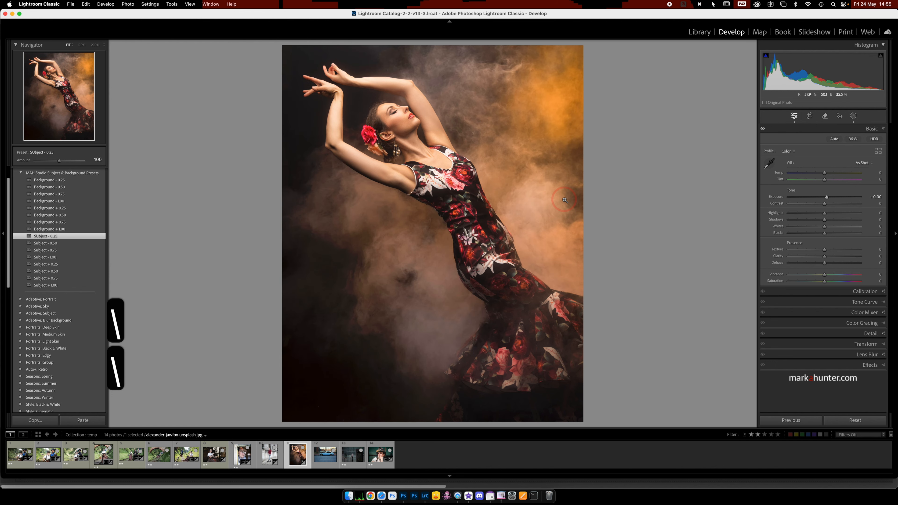
pyautogui.click(854, 117)
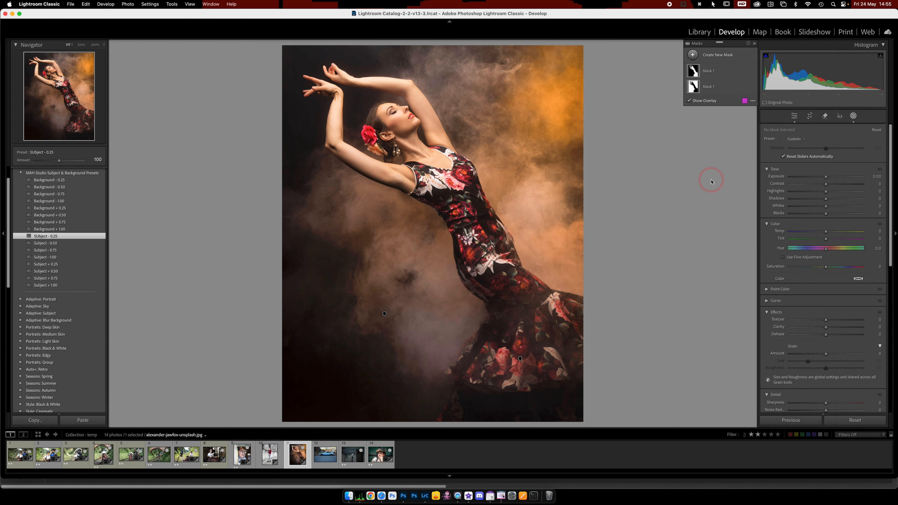
pyautogui.click(854, 116)
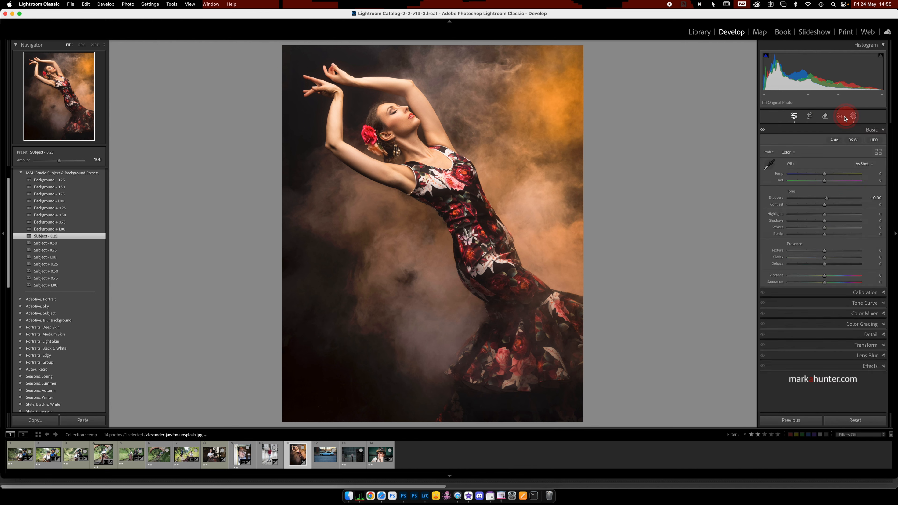
# Open the blue car photo and look over the Subject, Sky and Background mask types available for it.
pyautogui.click(325, 455)
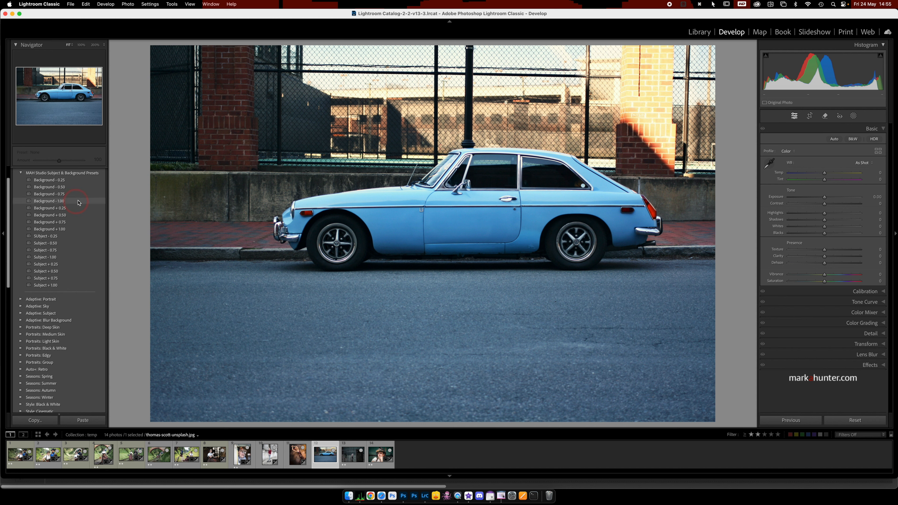
pyautogui.click(46, 250)
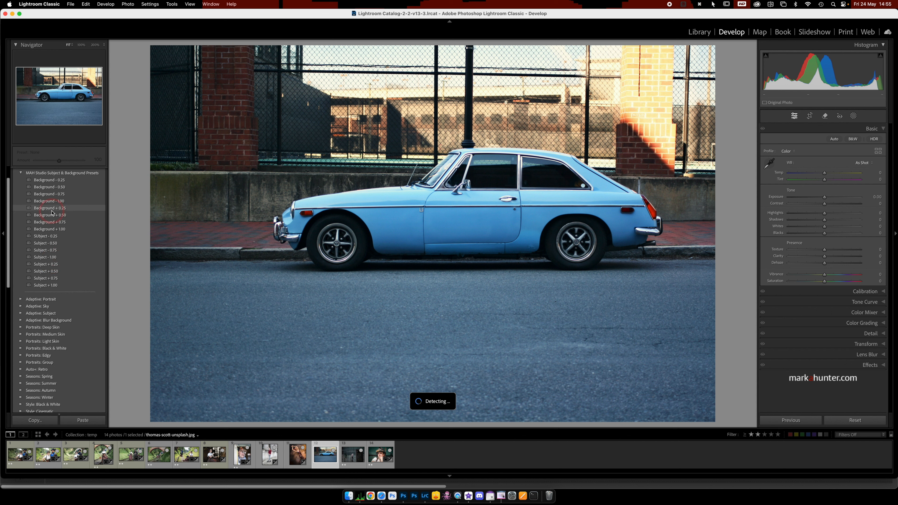
pyautogui.click(854, 117)
pyautogui.click(864, 151)
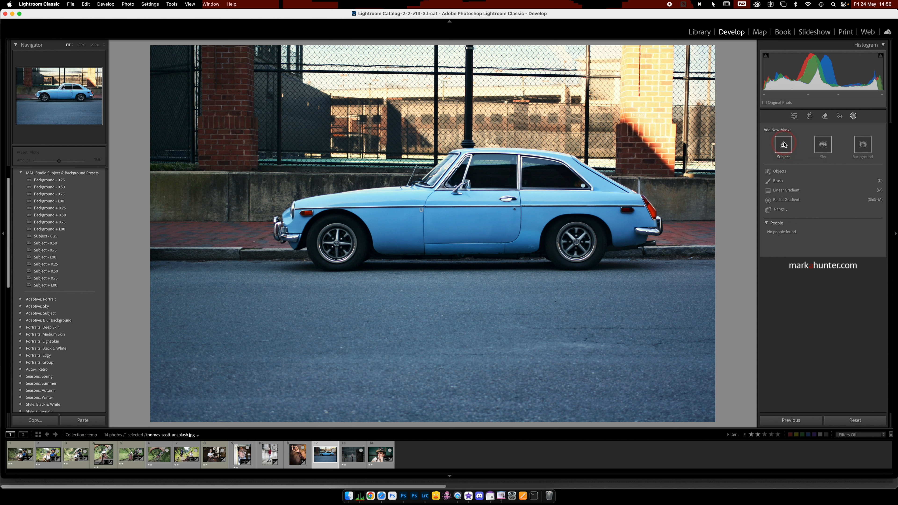
pyautogui.click(780, 153)
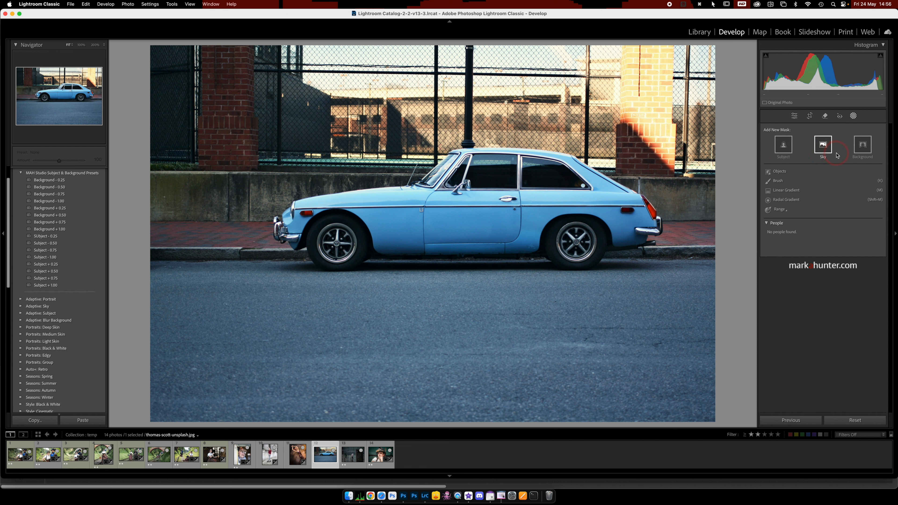
pyautogui.click(853, 116)
# Apply the Subject + 0.25 and Background - 0.75 presets to the blue car photo, setting the background preset's Amount to 69.
pyautogui.click(115, 241)
pyautogui.click(58, 252)
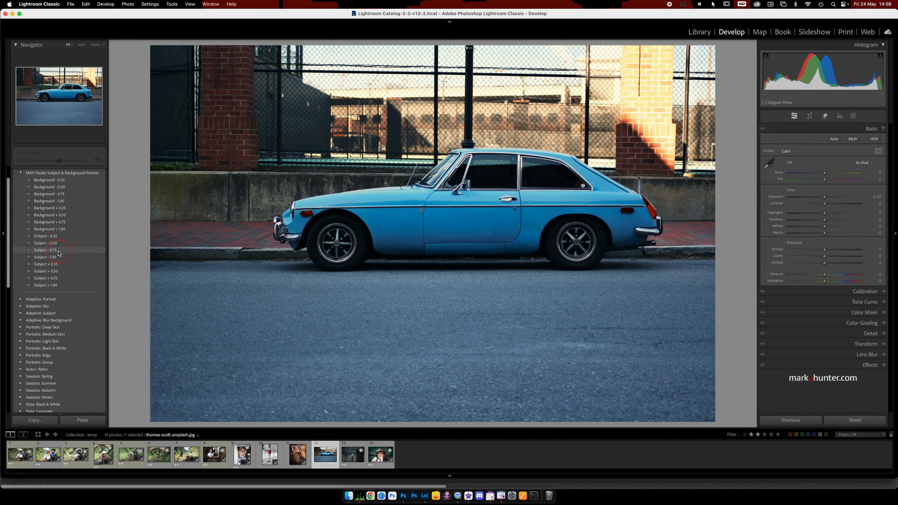
pyautogui.click(59, 266)
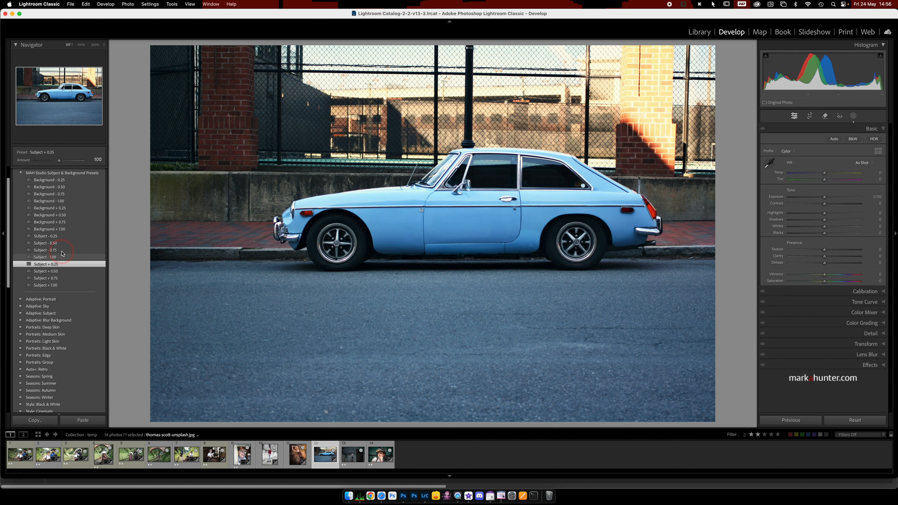
pyautogui.click(54, 200)
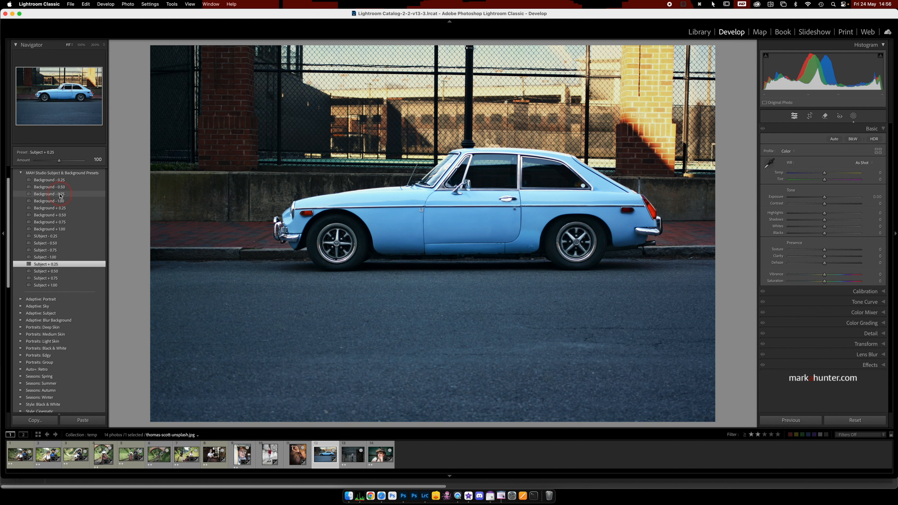
pyautogui.click(61, 197)
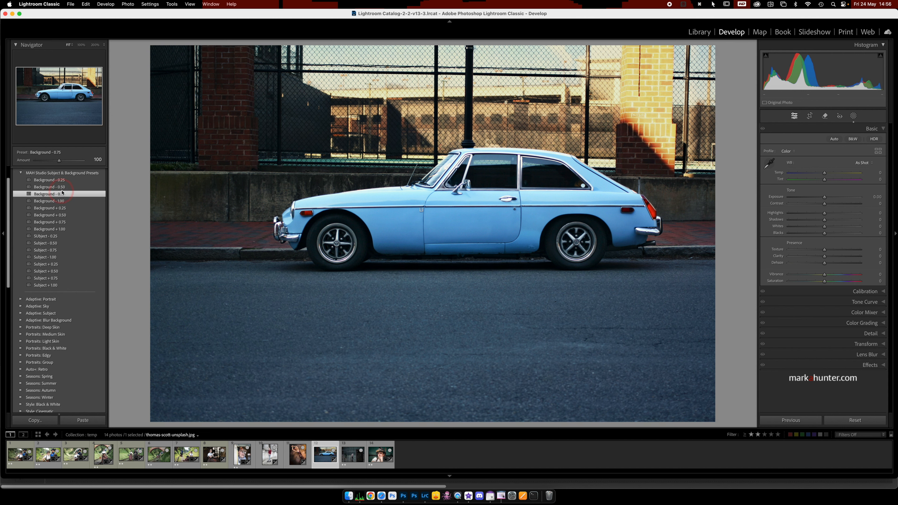
pyautogui.moveTo(60, 162); pyautogui.dragTo(52, 162)
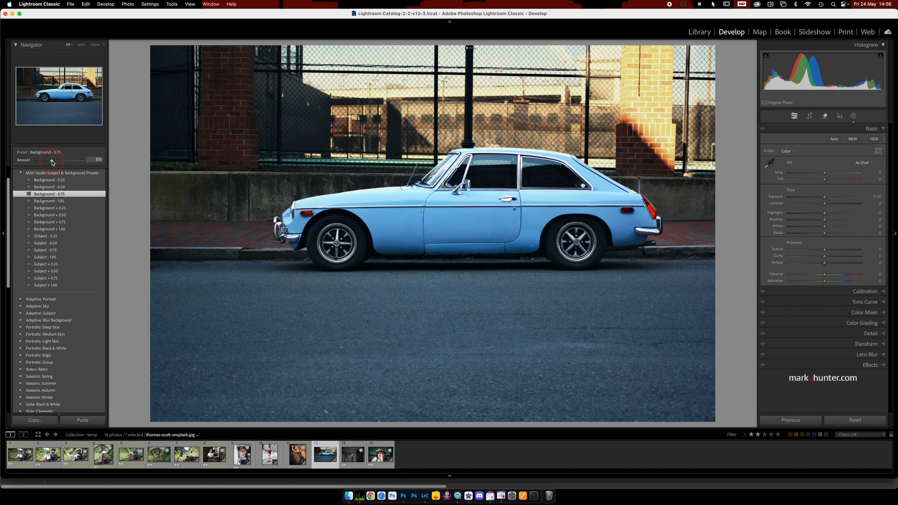
# Compare the blue car photo before and after the preset edits.
pyautogui.press('\\')
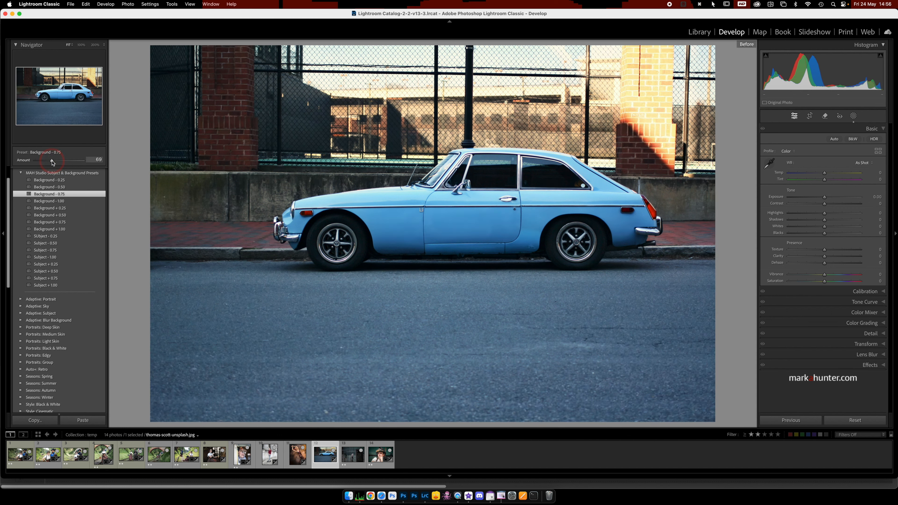
pyautogui.press('\\')
pyautogui.press('\\')
pyautogui.press('\\')
pyautogui.press('\\')
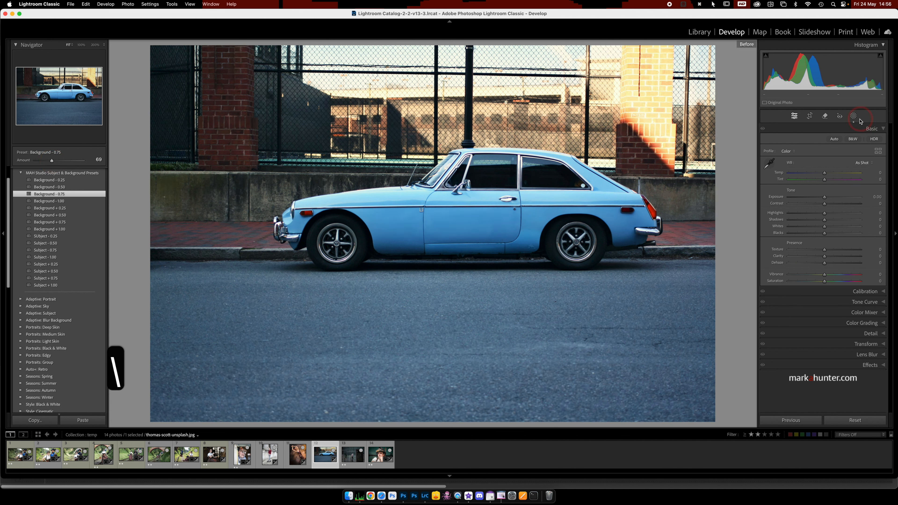
# Open the Gateshead Millennium Bridge photo DSC_4875.NEF and crop away its upper part and some of its left side.
pyautogui.click(353, 456)
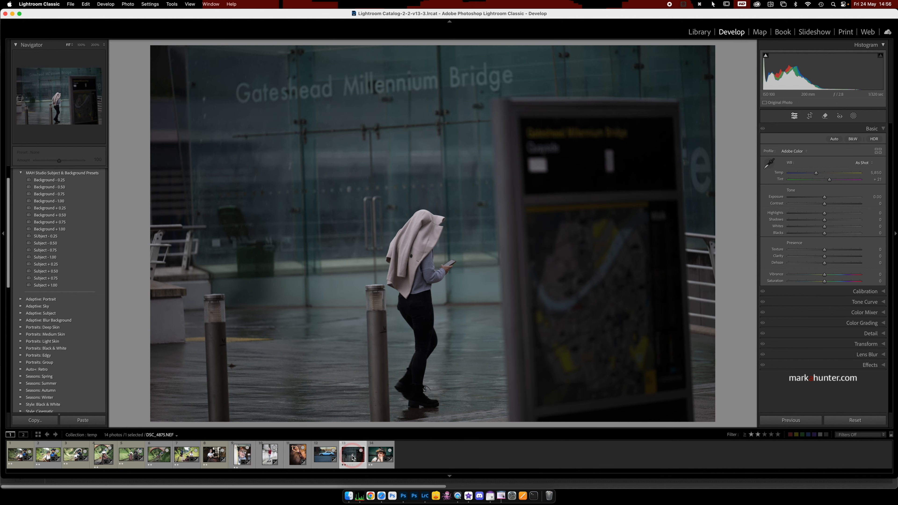
pyautogui.press('r')
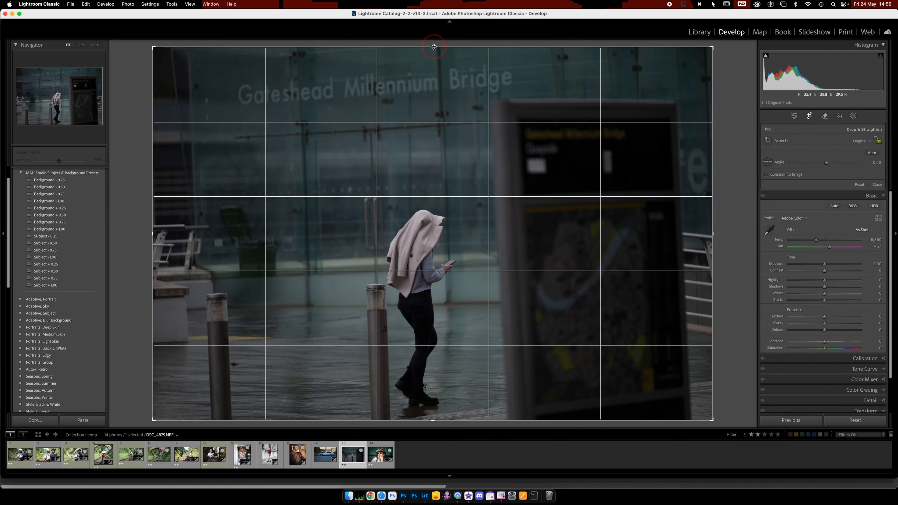
pyautogui.moveTo(434, 56); pyautogui.dragTo(436, 109)
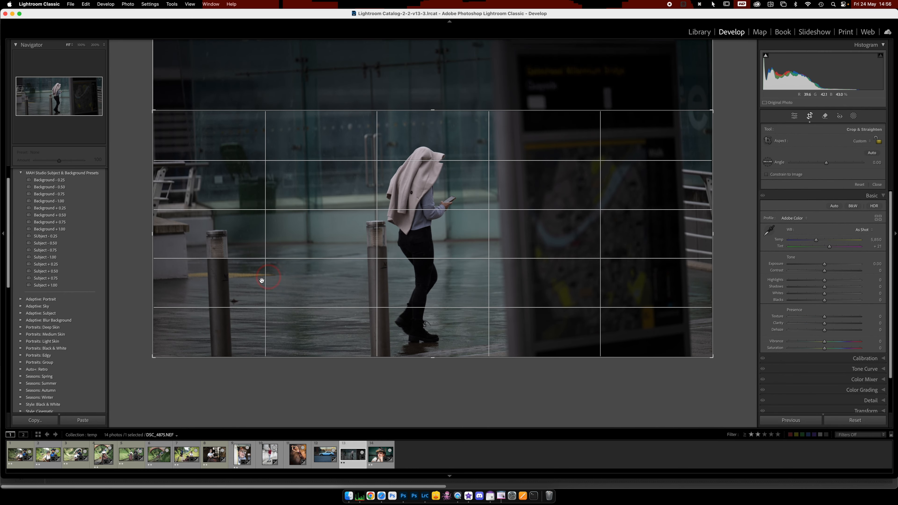
pyautogui.moveTo(156, 245); pyautogui.dragTo(202, 244)
pyautogui.press('Return')
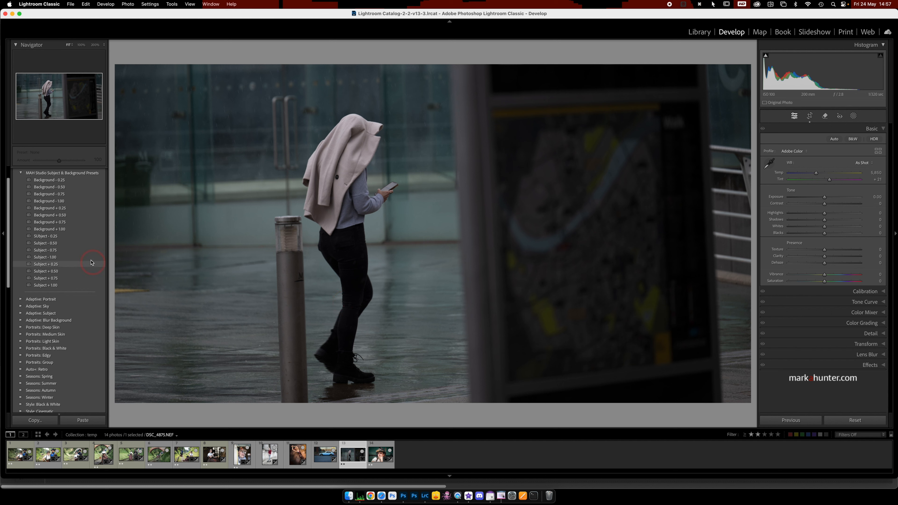
# Apply the Subject + 0.75 preset at an Amount of 68 to the cropped bridge photo and compare before and after.
pyautogui.click(69, 264)
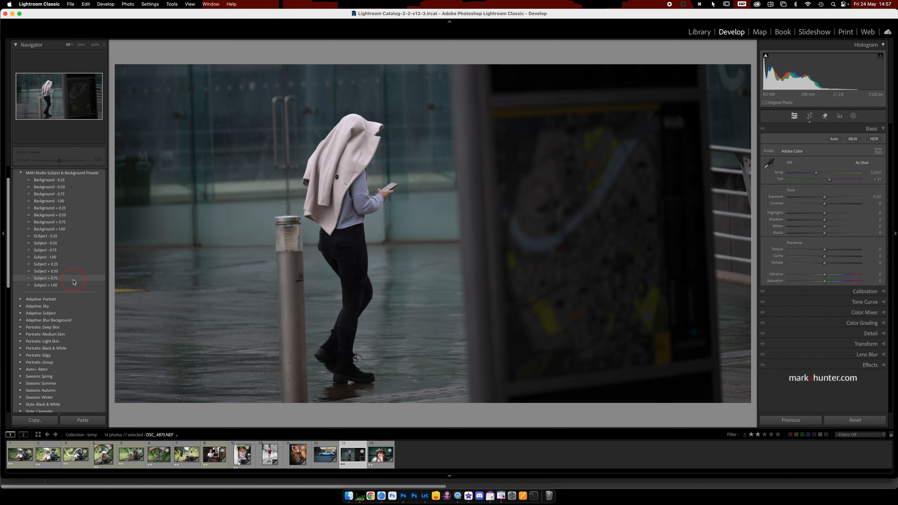
pyautogui.click(73, 280)
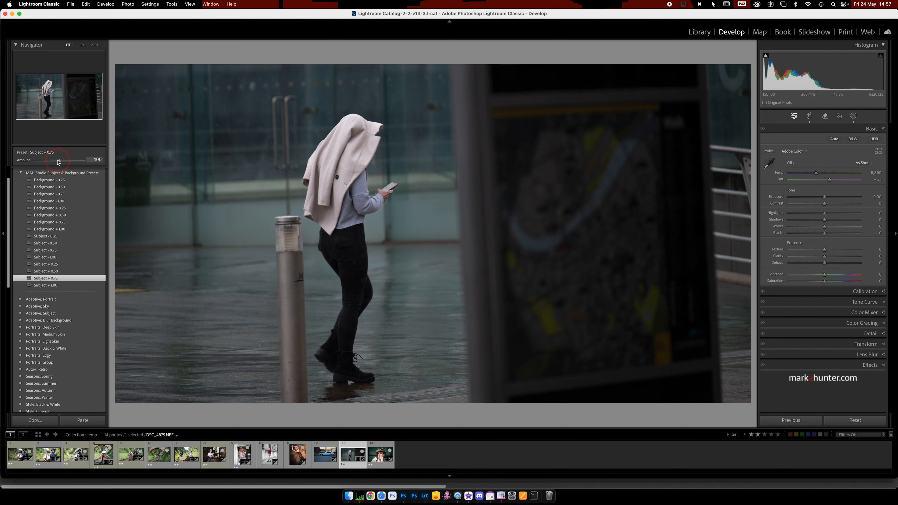
pyautogui.moveTo(58, 161); pyautogui.dragTo(52, 161)
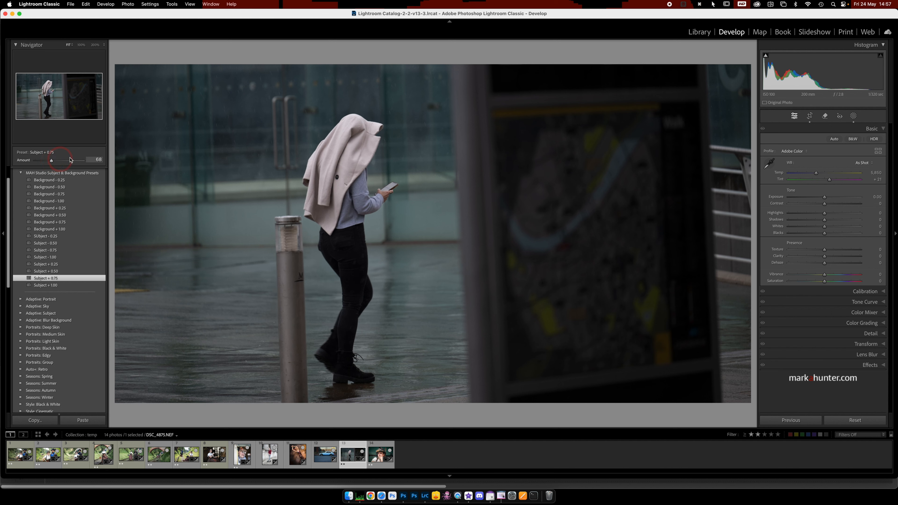
pyautogui.press('\\')
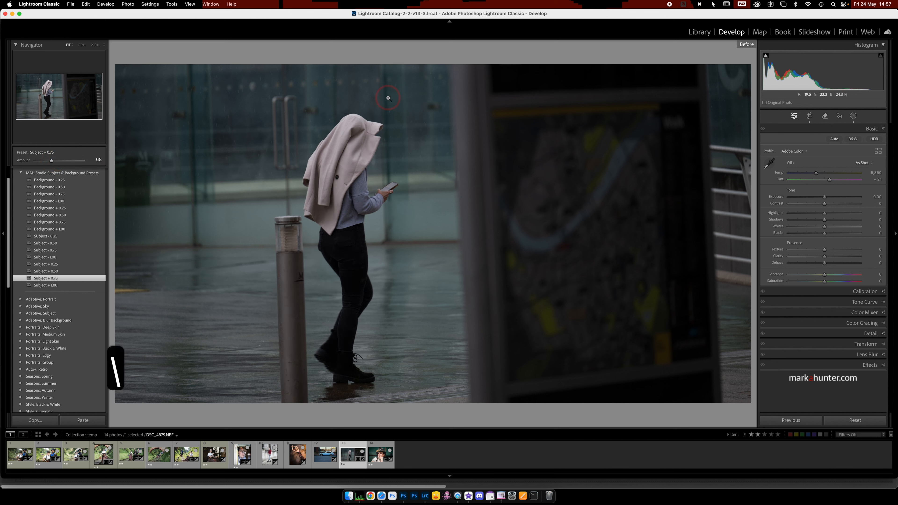
pyautogui.press('\\')
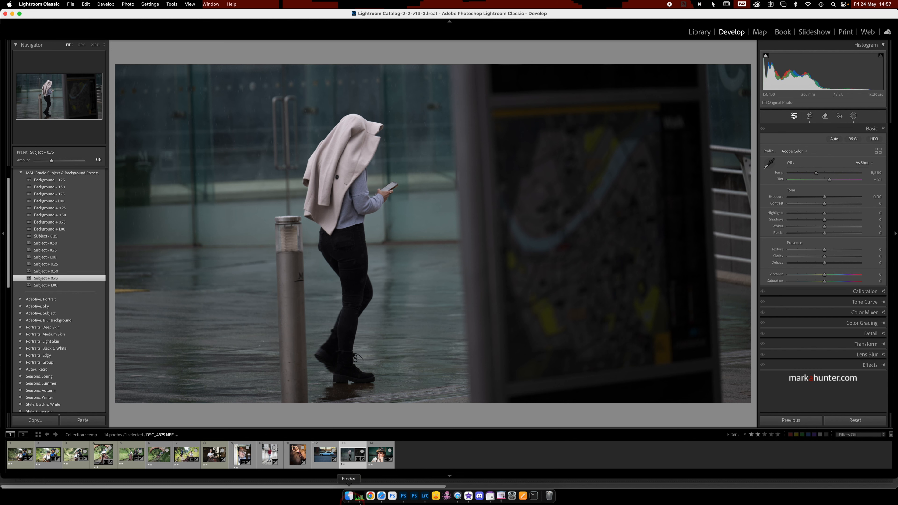
# Switch to Finder and locate mah-studio-subject-bg-presets.zip in the - LR exports folder inside Pictures.
pyautogui.click(349, 495)
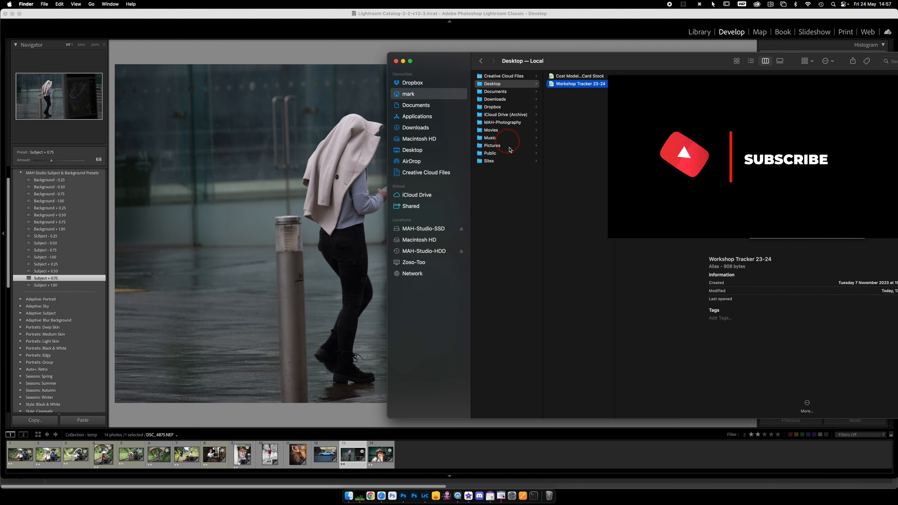
pyautogui.click(496, 145)
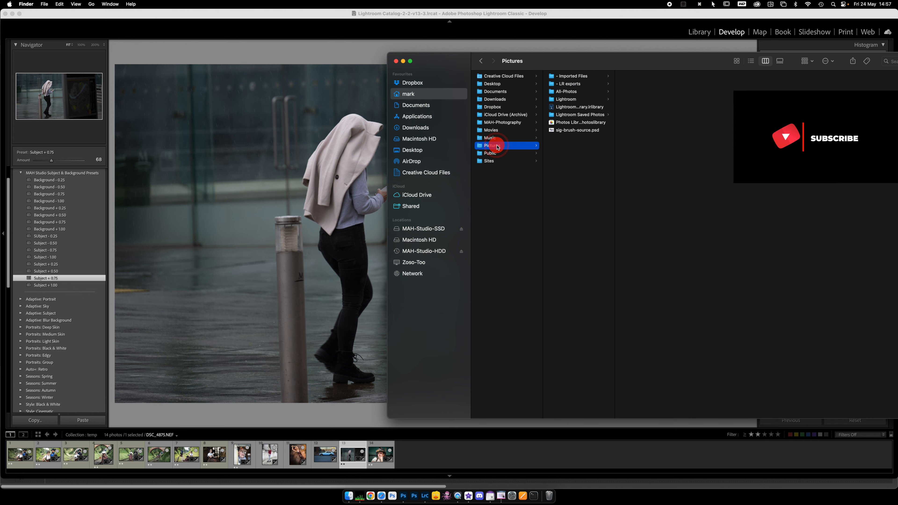
pyautogui.click(569, 84)
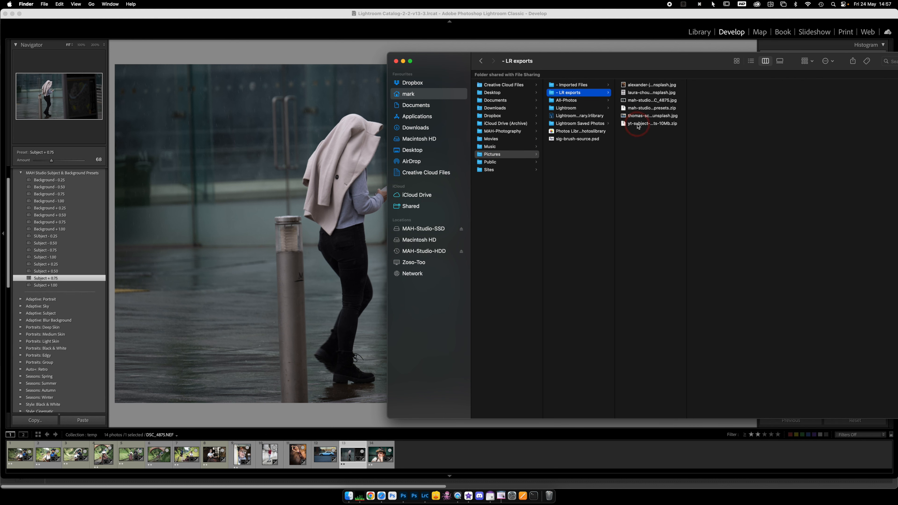
pyautogui.click(641, 109)
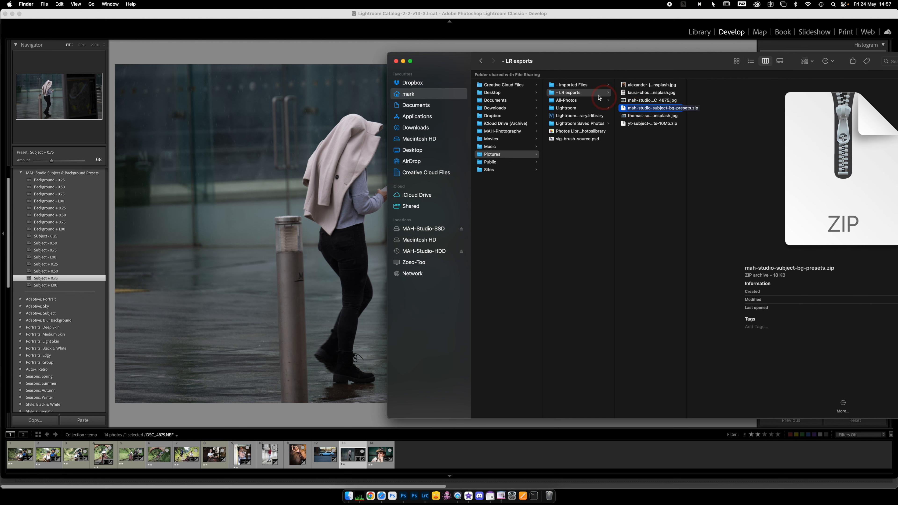
# Return to Lightroom Classic and delete the MAH Studio Subject & Background Presets group.
pyautogui.click(275, 88)
pyautogui.press('d')
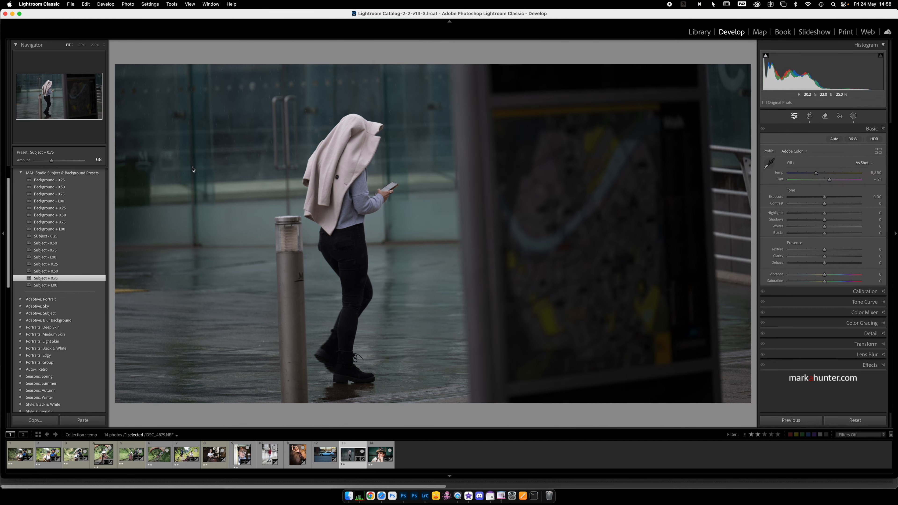
pyautogui.click(83, 175)
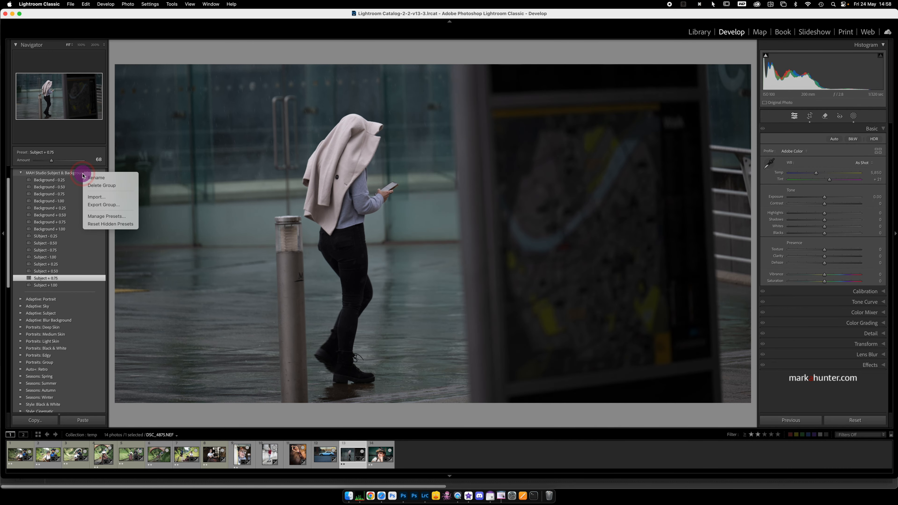
pyautogui.click(106, 185)
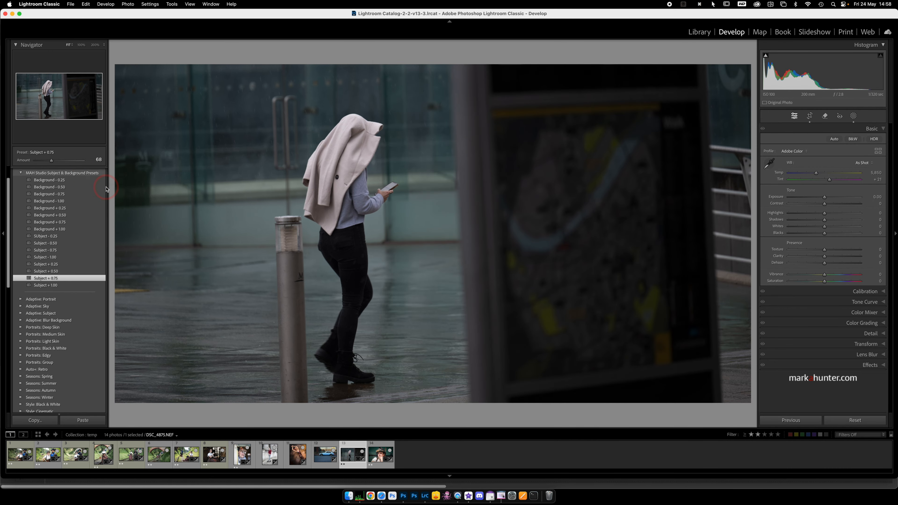
pyautogui.click(67, 191)
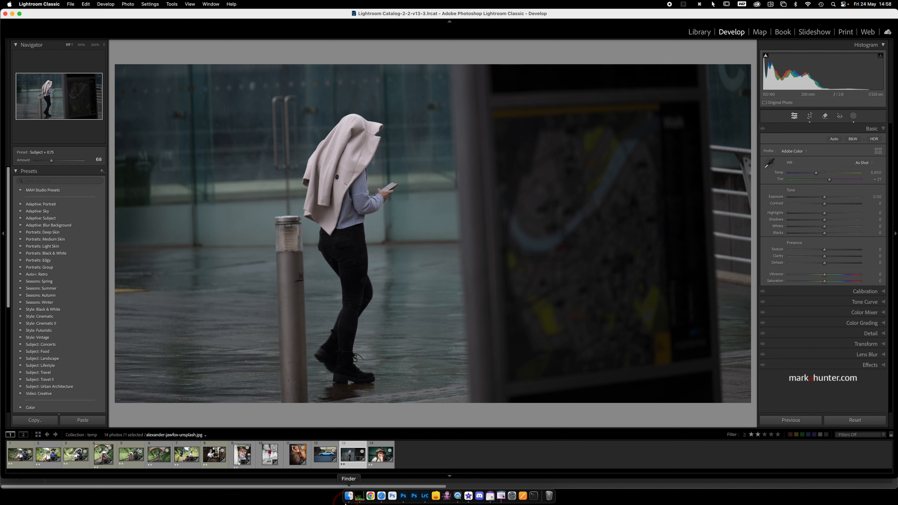
# Switch to Finder and extract the mah-studio-subject-bg-presets.zip archive.
pyautogui.click(348, 496)
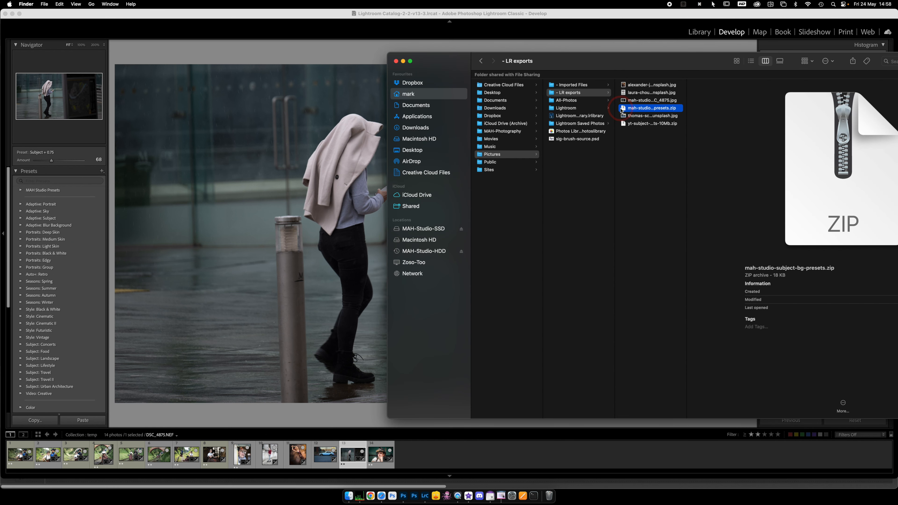
pyautogui.doubleClick(624, 108)
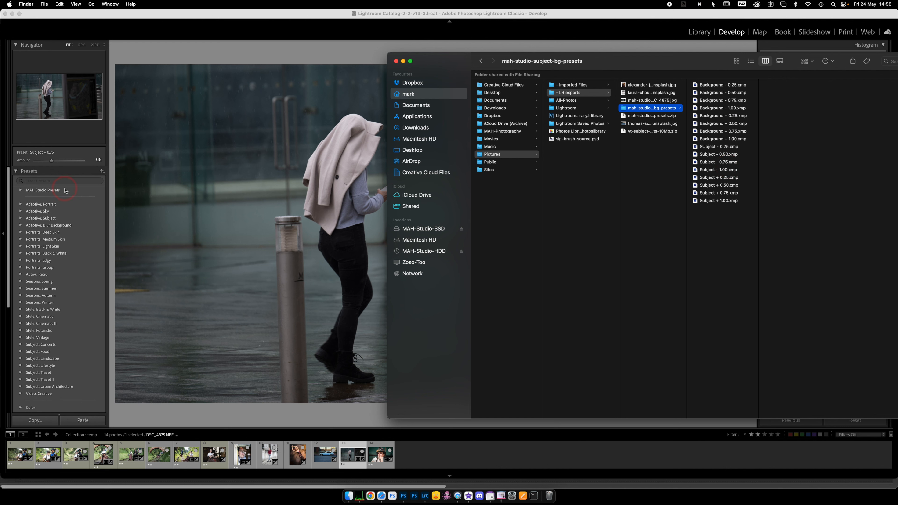
# In Lightroom Classic, import all the XMP presets from the extracted mah-studio-subject-bg-presets folder, from Background - 0.25 through Subject + 1.00.
pyautogui.click(102, 172)
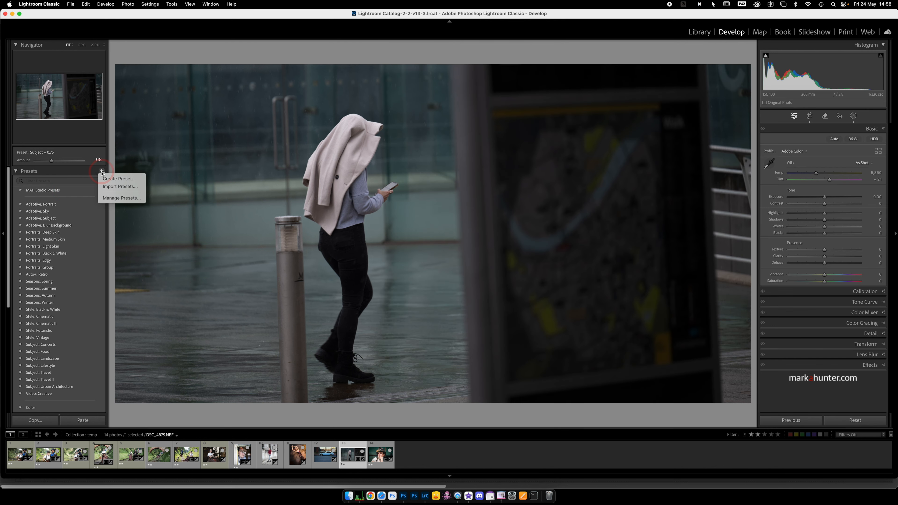
pyautogui.click(119, 189)
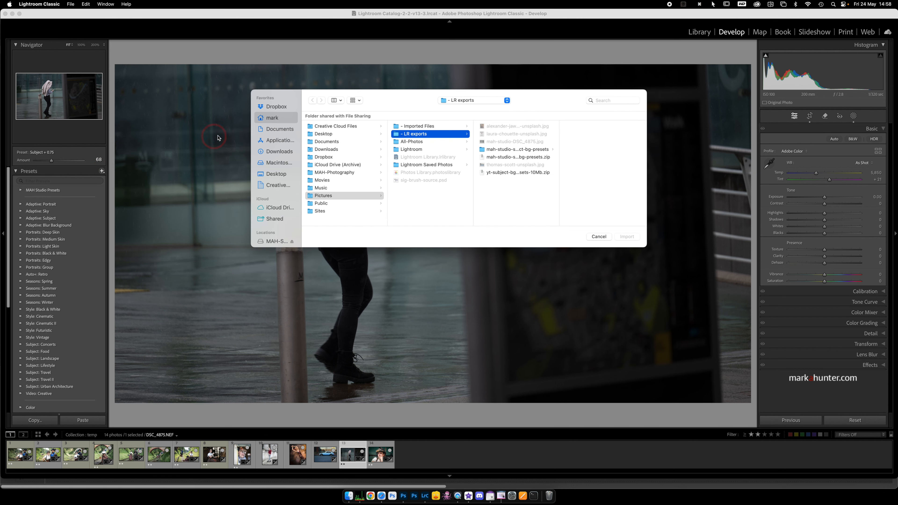
pyautogui.click(502, 150)
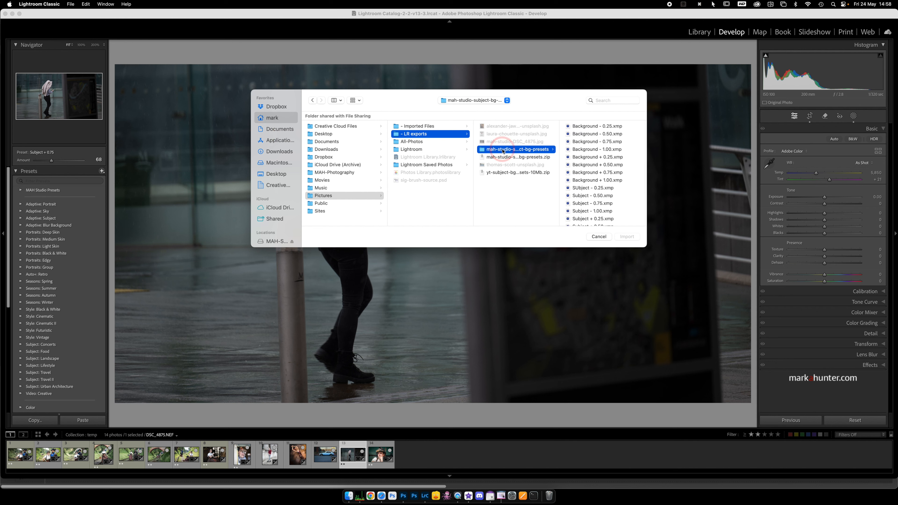
pyautogui.click(588, 130)
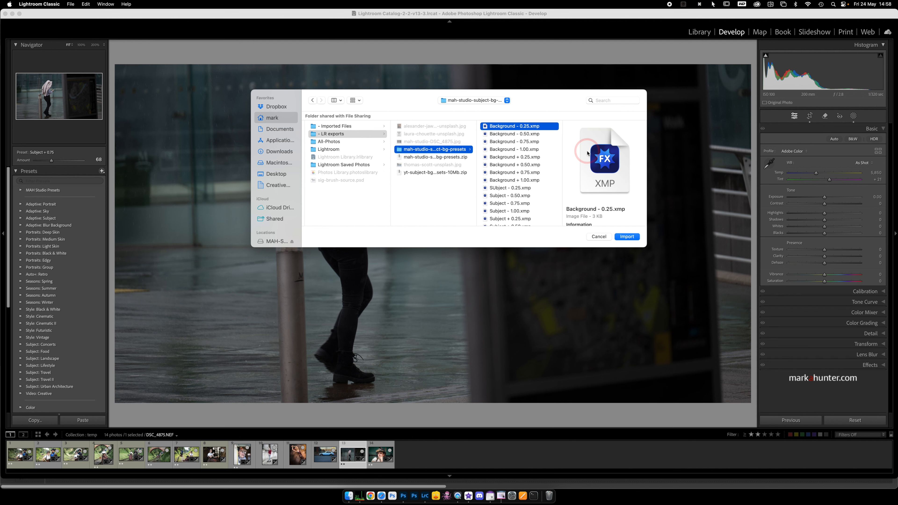
pyautogui.scroll(-3, 588, 153)
pyautogui.scroll(-2, 527, 205)
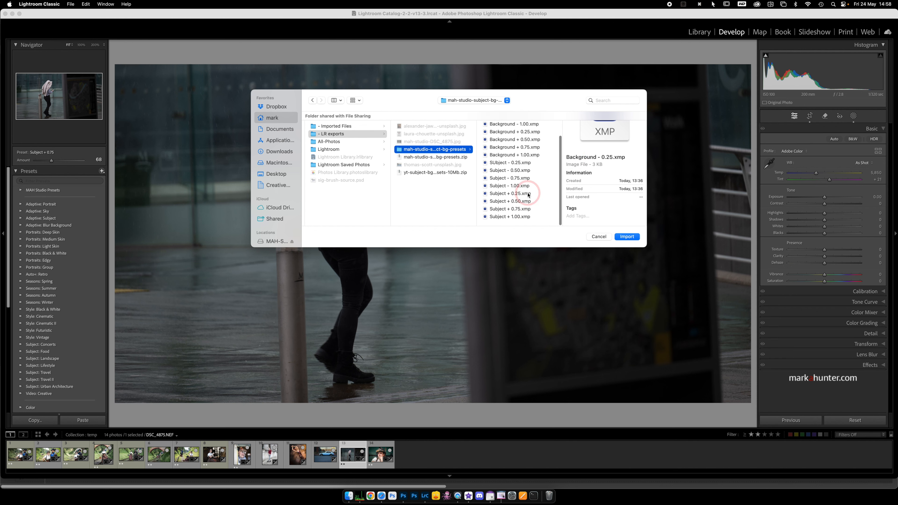
pyautogui.keyDown('shift'); pyautogui.click(527, 219); pyautogui.keyUp('shift')
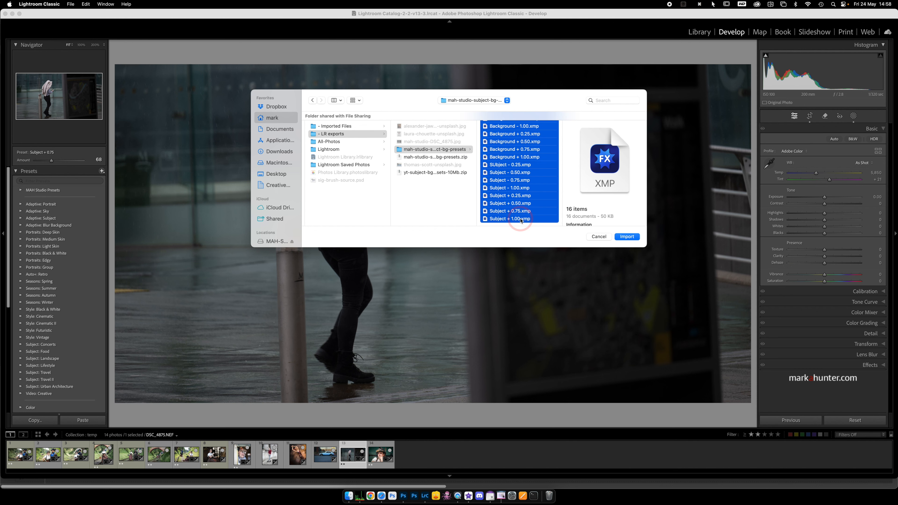
pyautogui.click(627, 237)
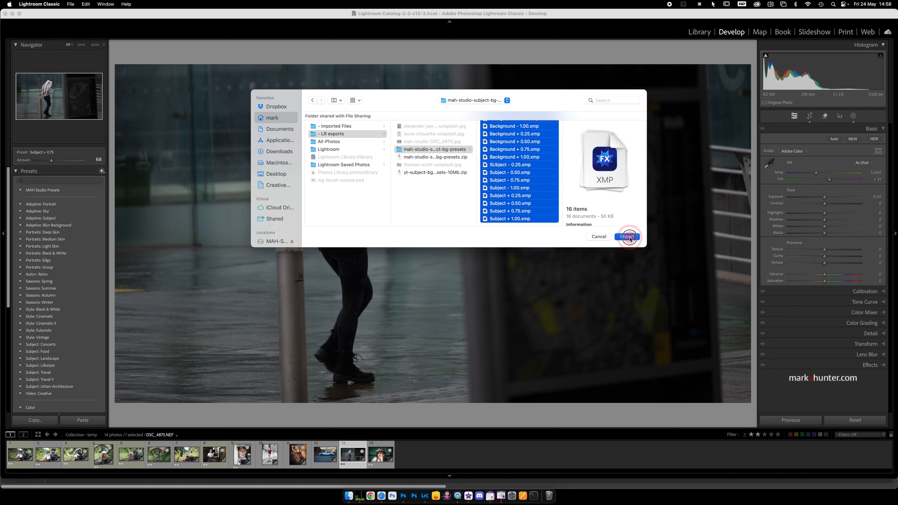